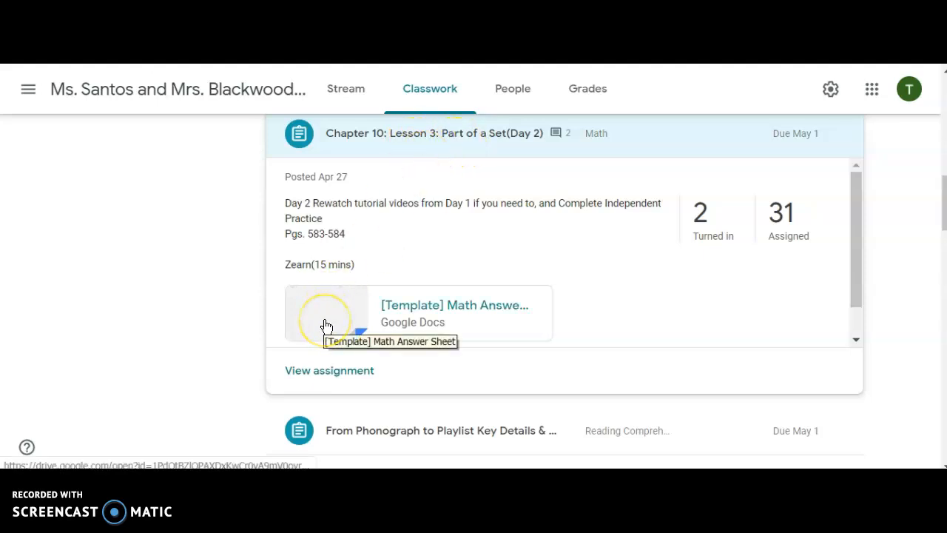
Open the [Template] Math Answer Sheet from the assignment, set the document zoom to 150%, and enlarge the page display further
{"action": "left_click", "coordinate": [385, 310]}
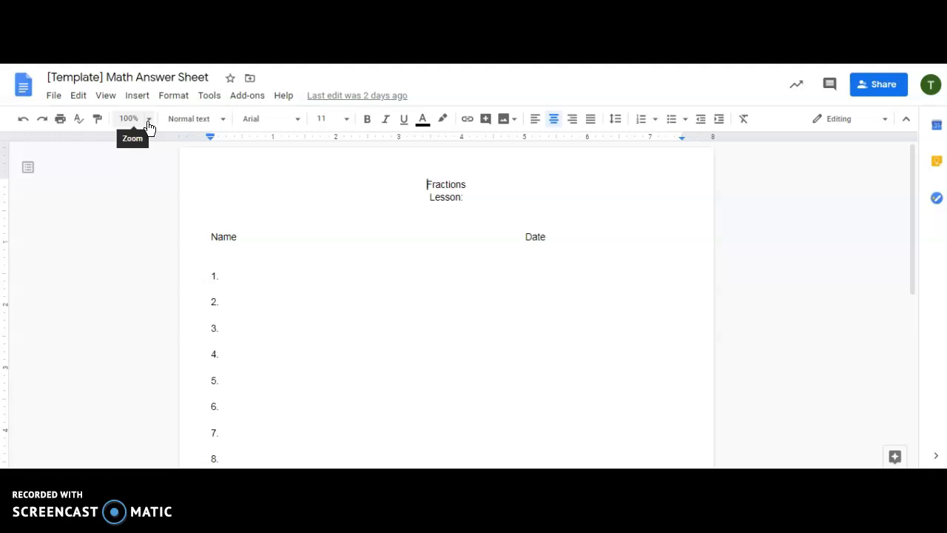
{"action": "left_click", "coordinate": [148, 120]}
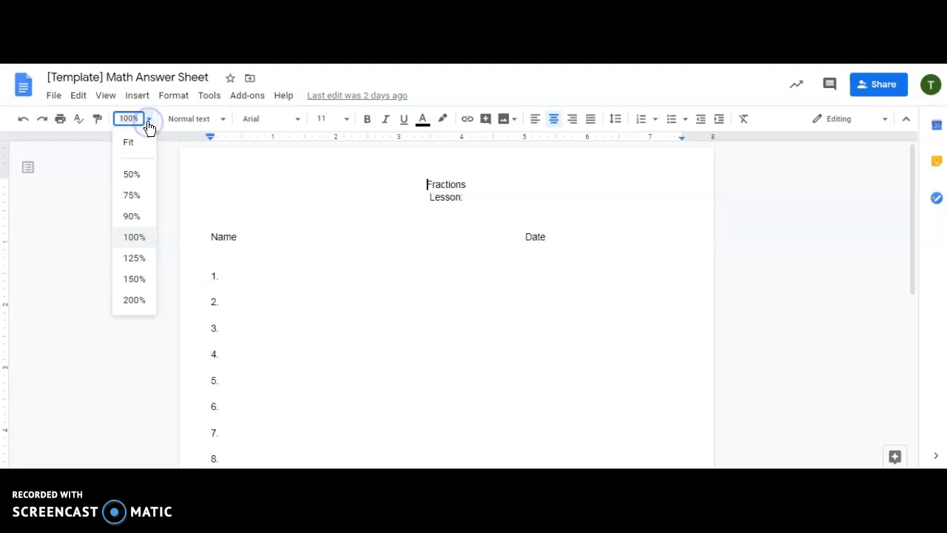
{"action": "left_click", "coordinate": [134, 279]}
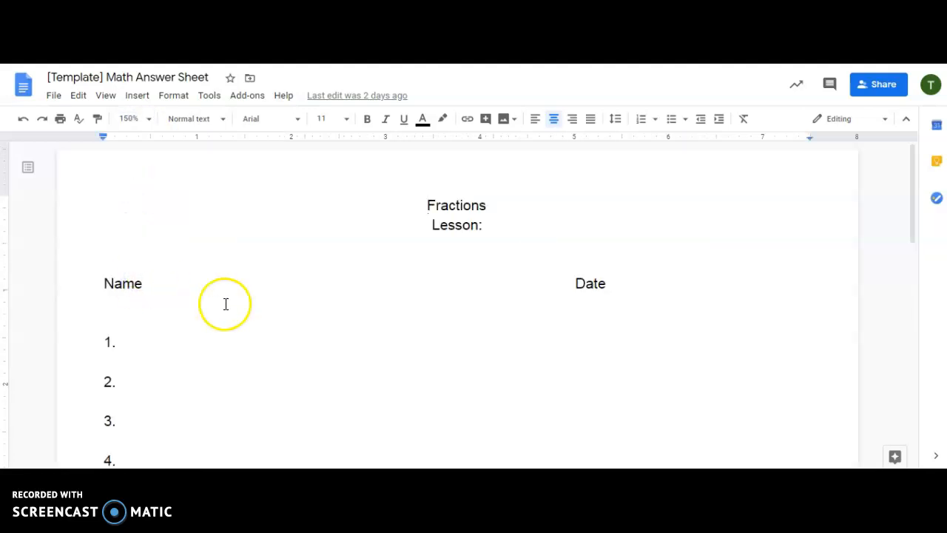
{"action": "key", "text": "ctrl+plus"}
{"action": "key", "text": "ctrl+plus"}
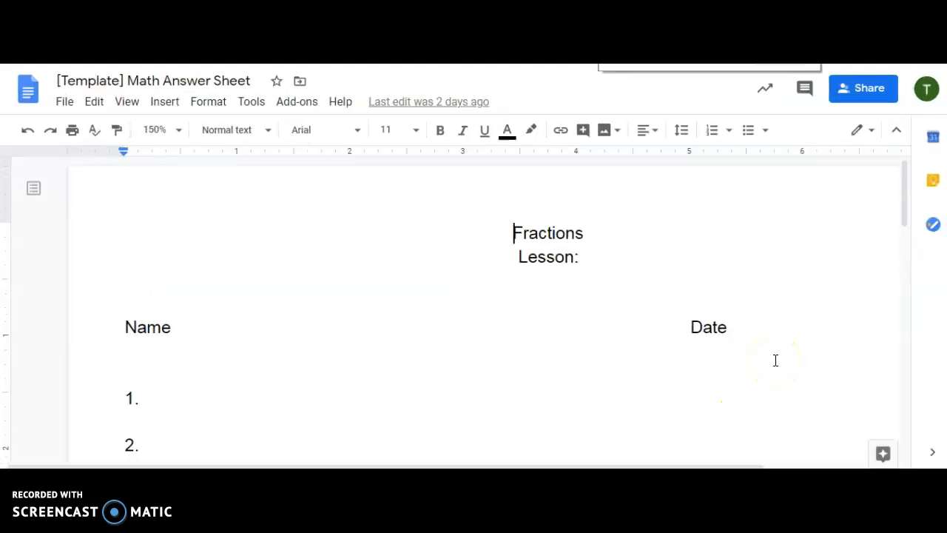
Enter the fraction 2/4 as the answer to question 5
{"action": "left_click", "coordinate": [903, 196]}
{"action": "left_click_drag", "start_coordinate": [903, 196], "coordinate": [904, 246]}
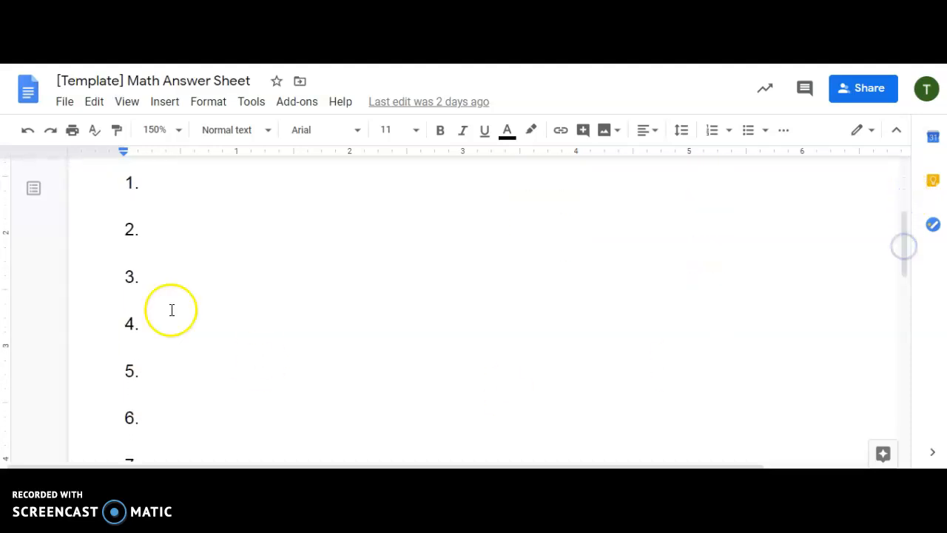
{"action": "left_click", "coordinate": [187, 359]}
{"action": "left_click", "coordinate": [78, 378]}
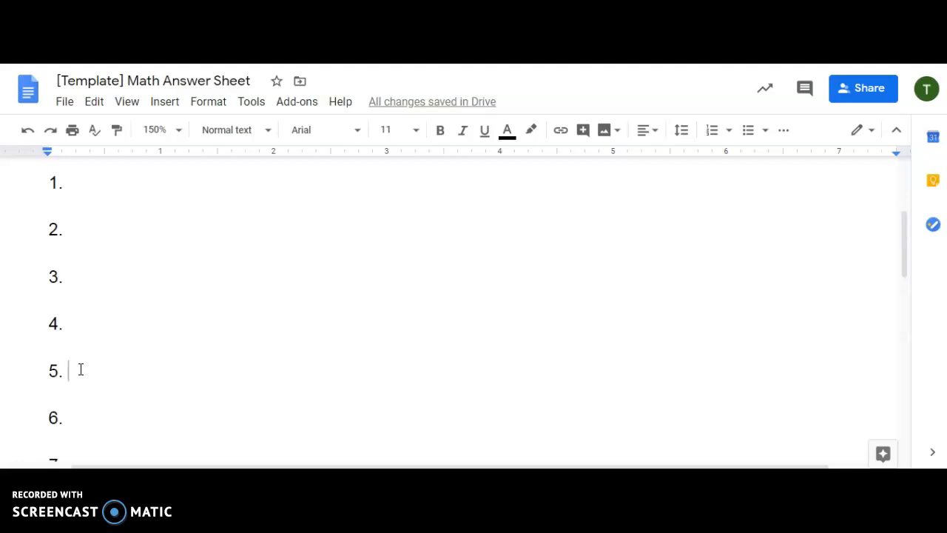
{"action": "type", "text": "2"}
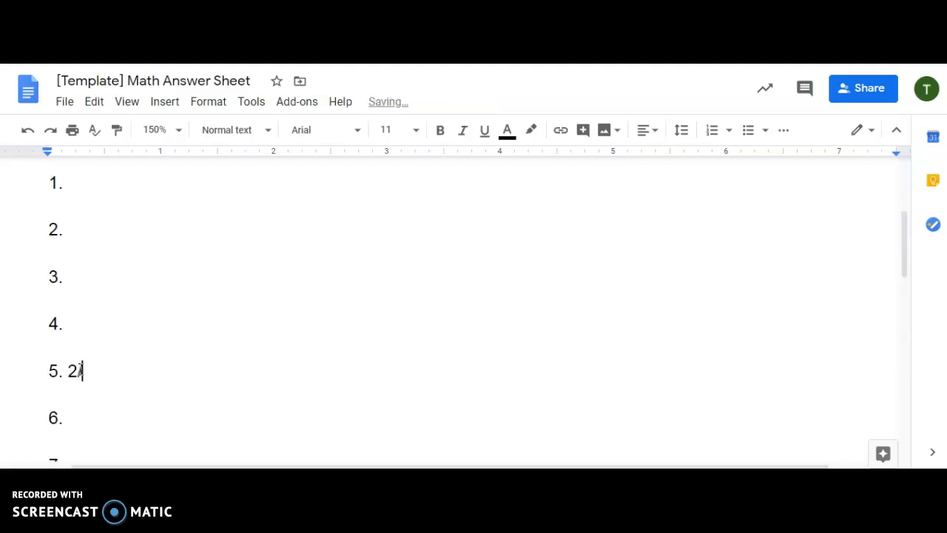
{"action": "type", "text": "4"}
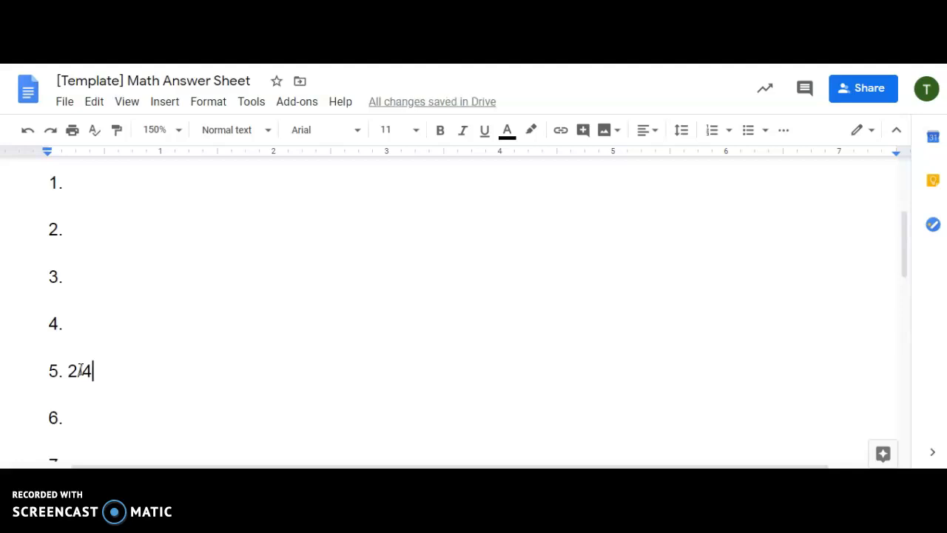
Insert an equation at question 6 and add an empty stacked fraction (a over b) to it
{"action": "left_click", "coordinate": [80, 418]}
{"action": "left_click", "coordinate": [169, 105]}
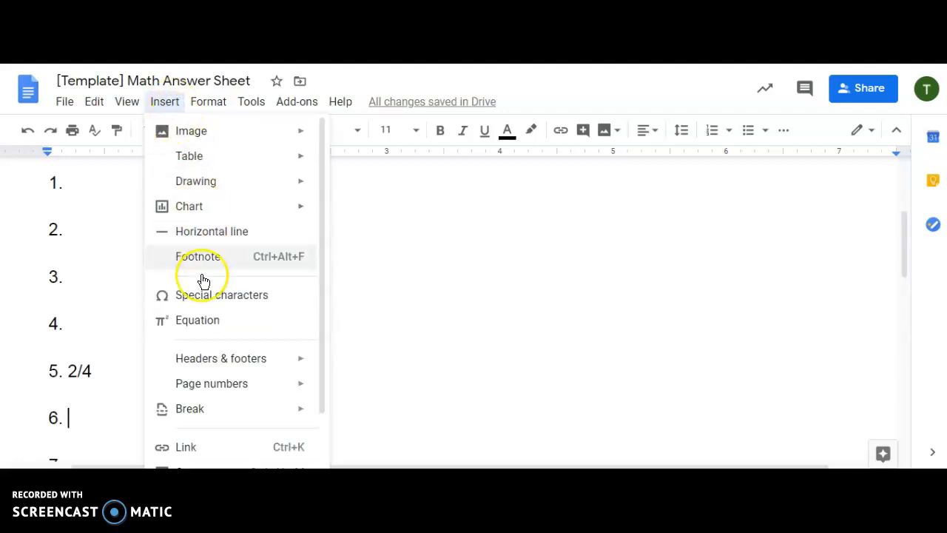
{"action": "left_click", "coordinate": [196, 320]}
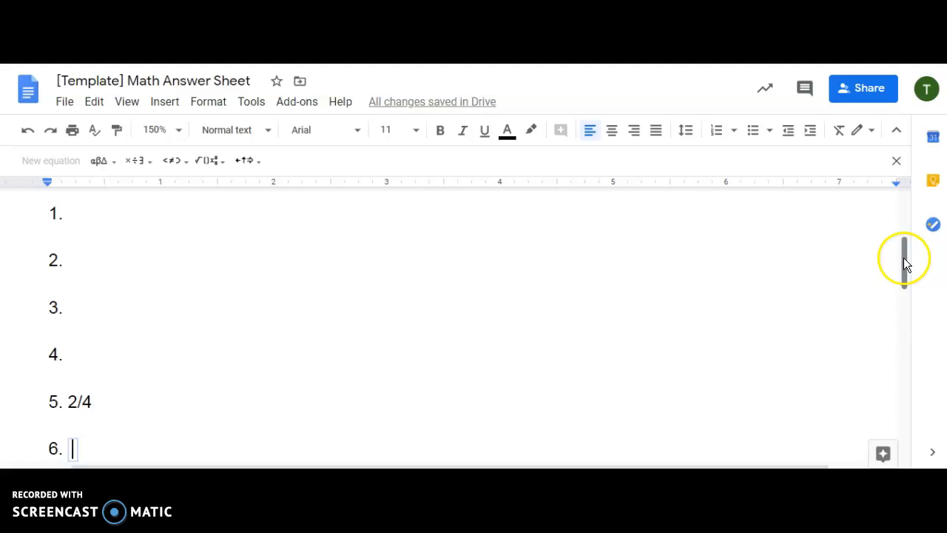
{"action": "left_click_drag", "start_coordinate": [903, 260], "coordinate": [904, 272]}
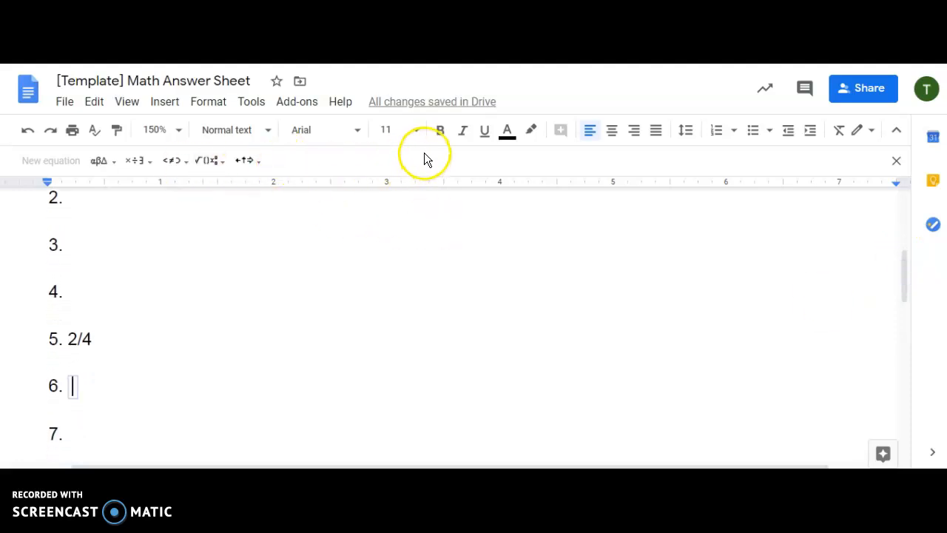
{"action": "left_click", "coordinate": [223, 164]}
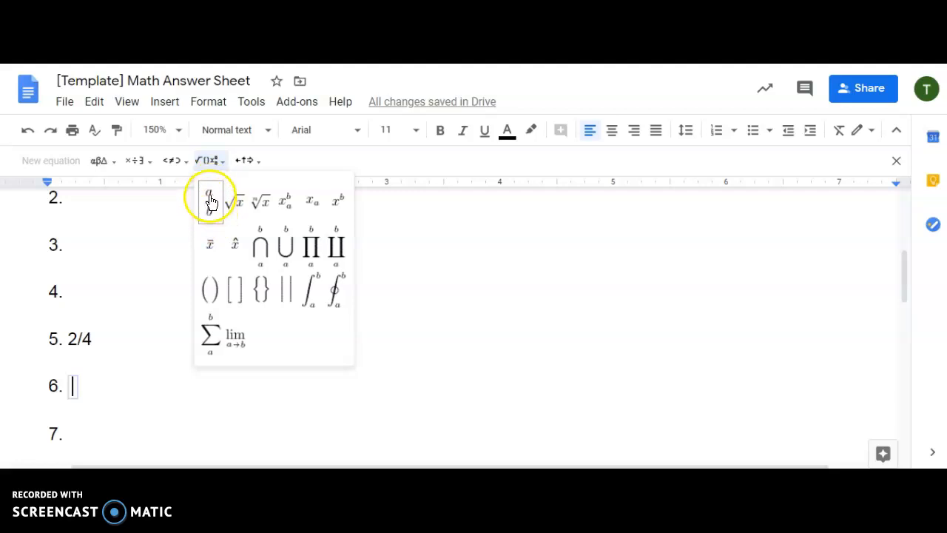
{"action": "left_click", "coordinate": [210, 213]}
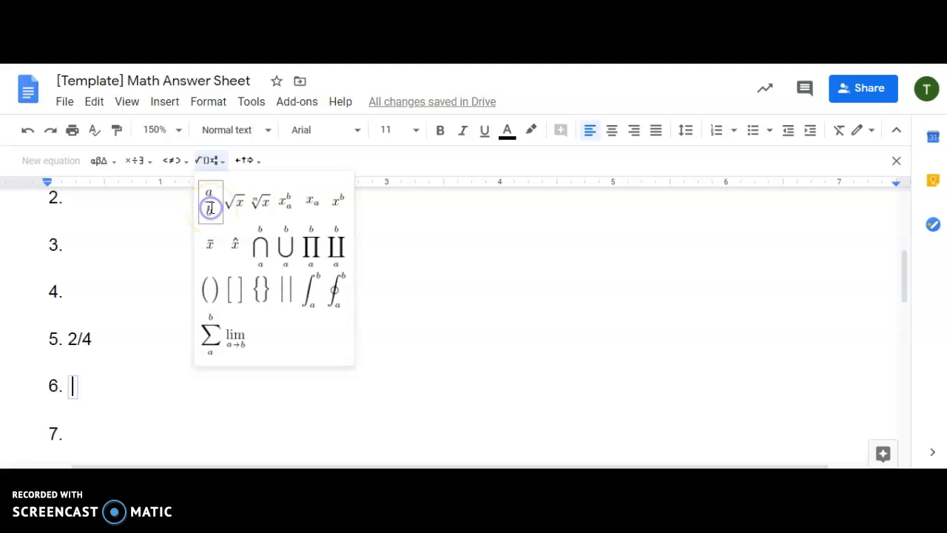
Set the font size of the fraction equation at question 6 to 18
{"action": "left_click", "coordinate": [77, 385]}
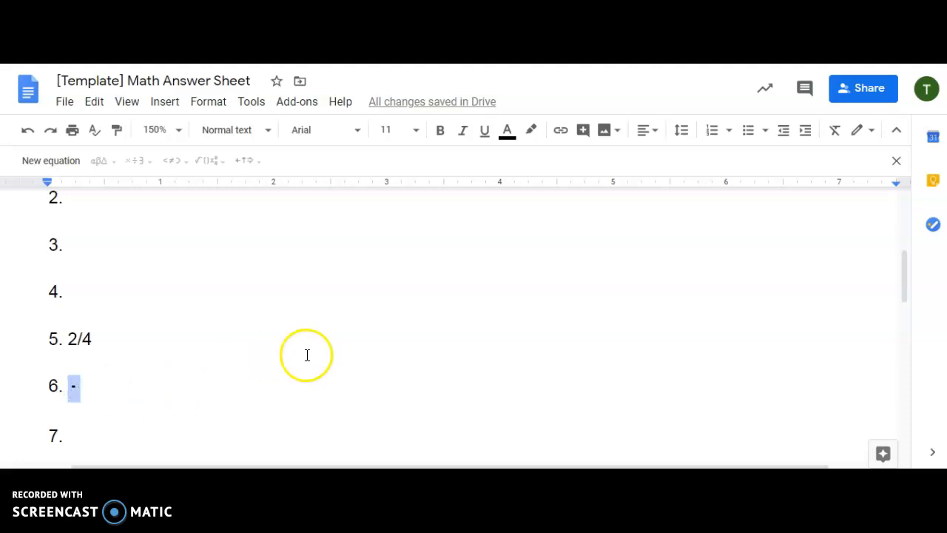
{"action": "left_click", "coordinate": [416, 133]}
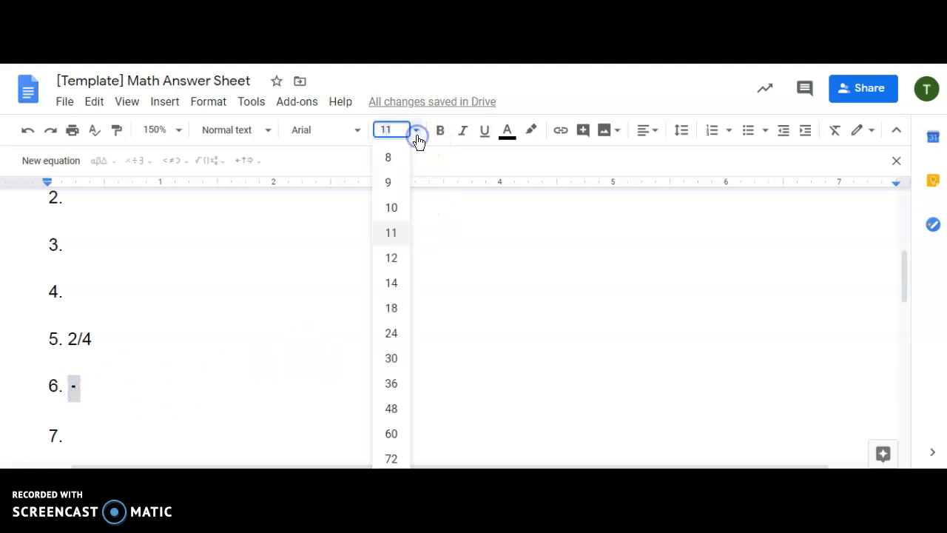
{"action": "left_click", "coordinate": [398, 308]}
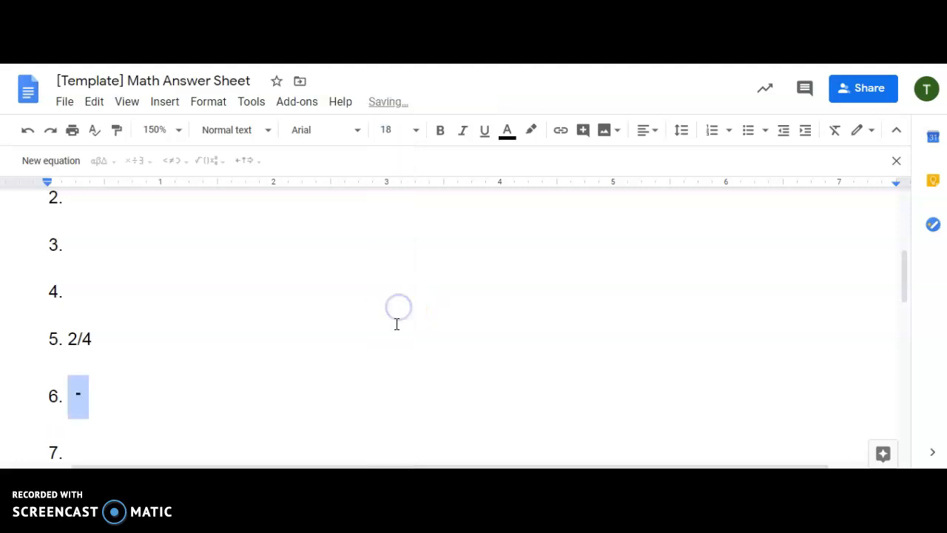
Fill in the stacked fraction at question 6 with numerator 1 and denominator 3, and leave the equation
{"action": "left_click", "coordinate": [79, 381]}
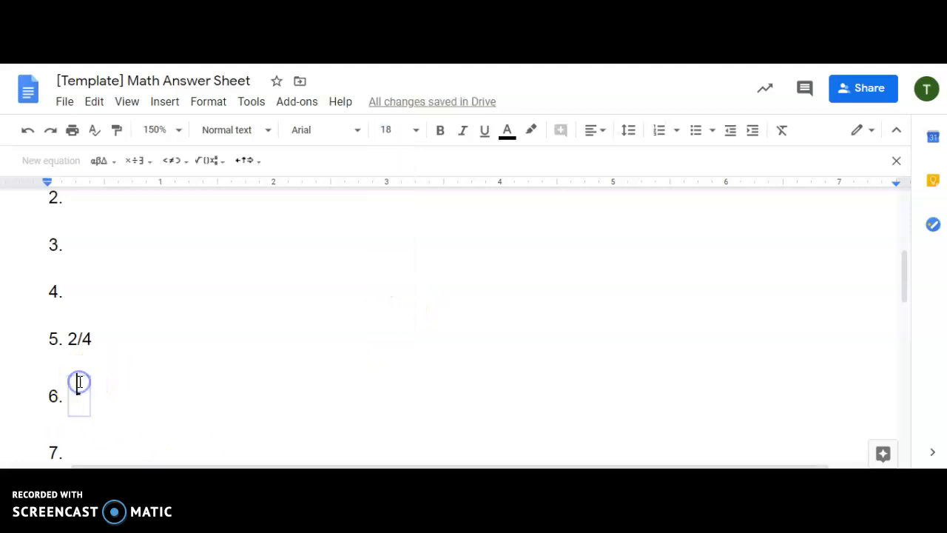
{"action": "type", "text": "-"}
{"action": "type", "text": "1"}
{"action": "left_click", "coordinate": [81, 403]}
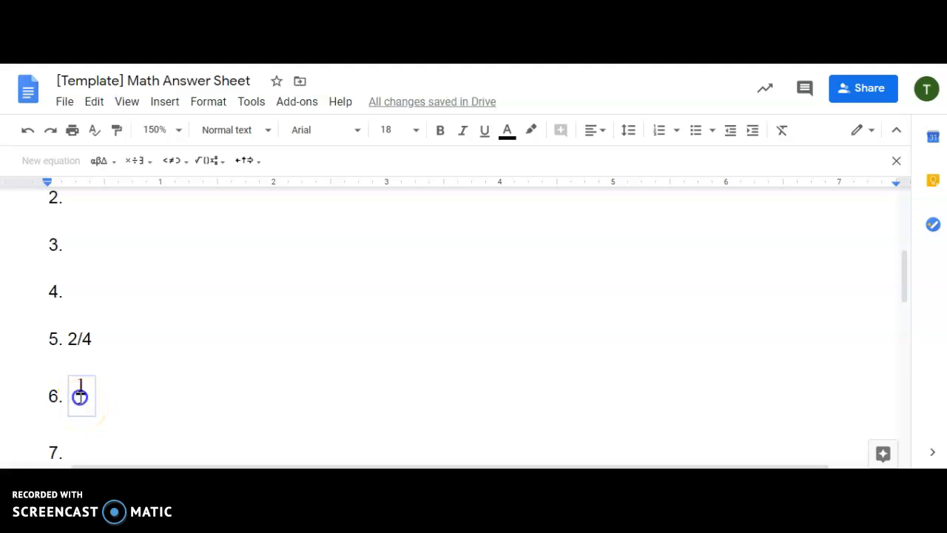
{"action": "type", "text": "3"}
{"action": "left_click", "coordinate": [165, 107]}
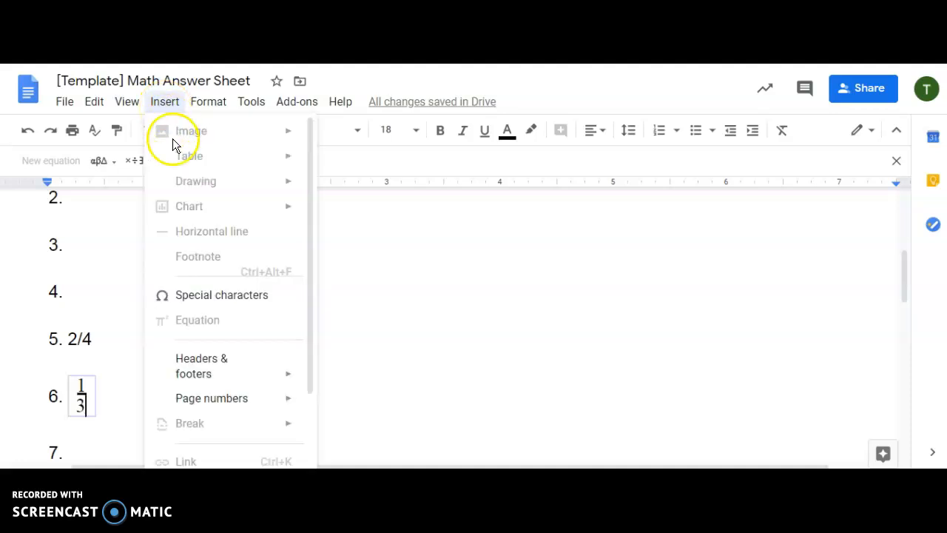
{"action": "left_click", "coordinate": [355, 228]}
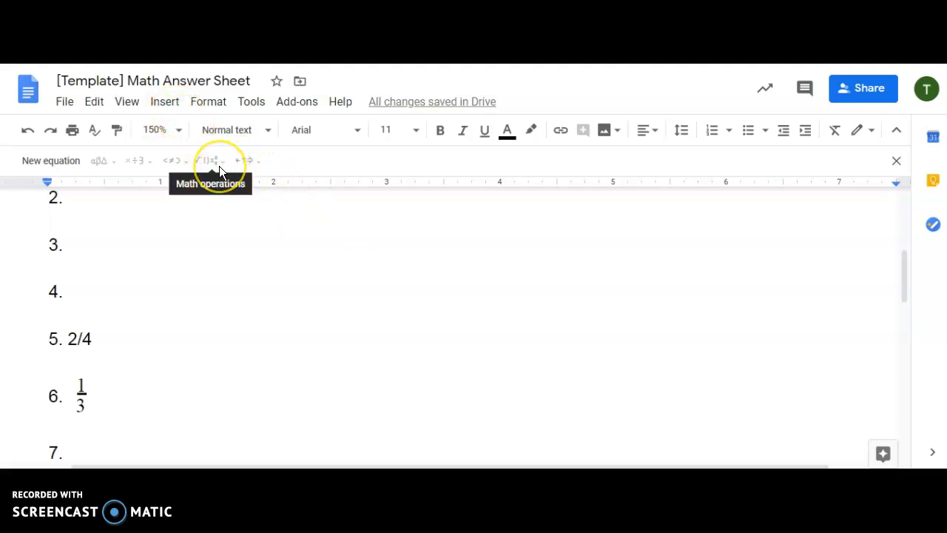
Start a new drawing at the answer line of question 7
{"action": "left_click", "coordinate": [91, 442]}
{"action": "left_click", "coordinate": [78, 450]}
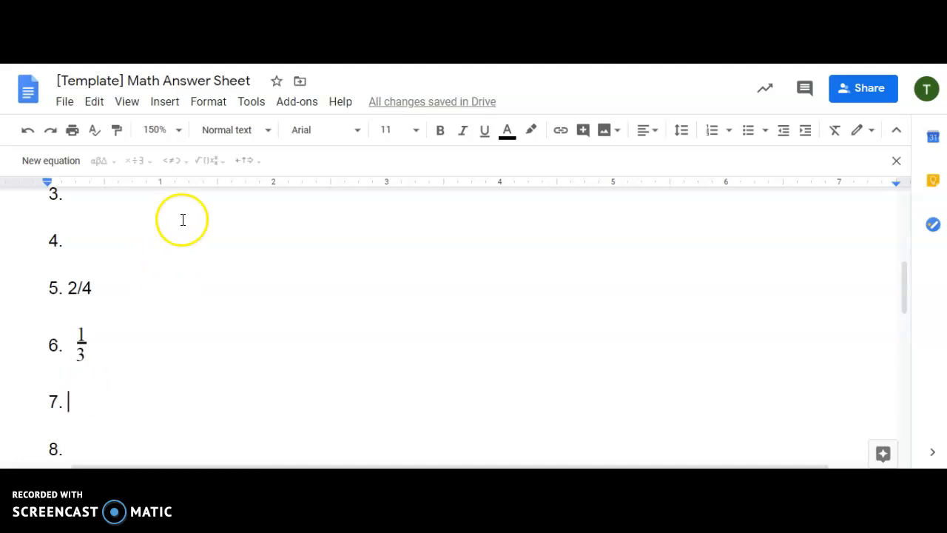
{"action": "left_click", "coordinate": [171, 111]}
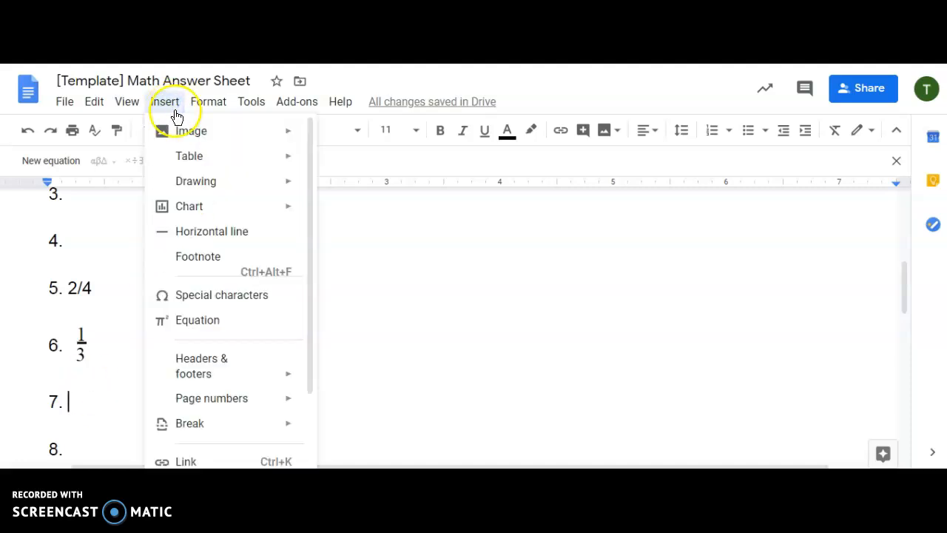
{"action": "left_click", "coordinate": [218, 185]}
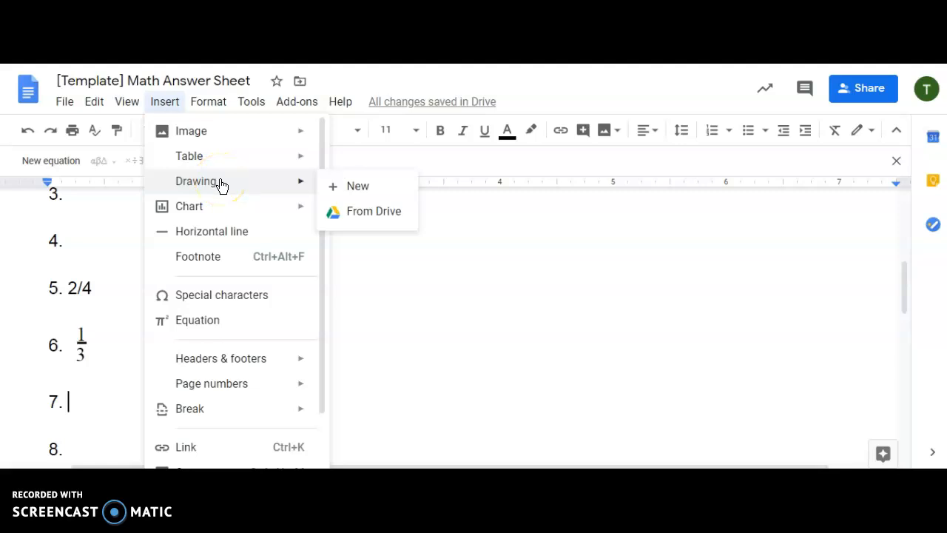
{"action": "left_click", "coordinate": [338, 191]}
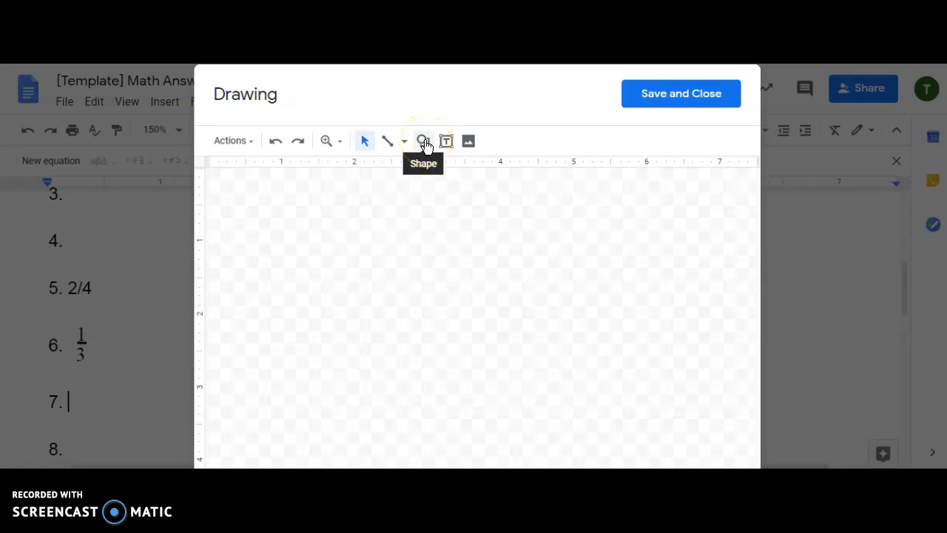
Draw a small circle about 0.3 inch wide in the upper part of the drawing canvas
{"action": "left_click", "coordinate": [425, 144]}
{"action": "mouse_move", "coordinate": [501, 176]}
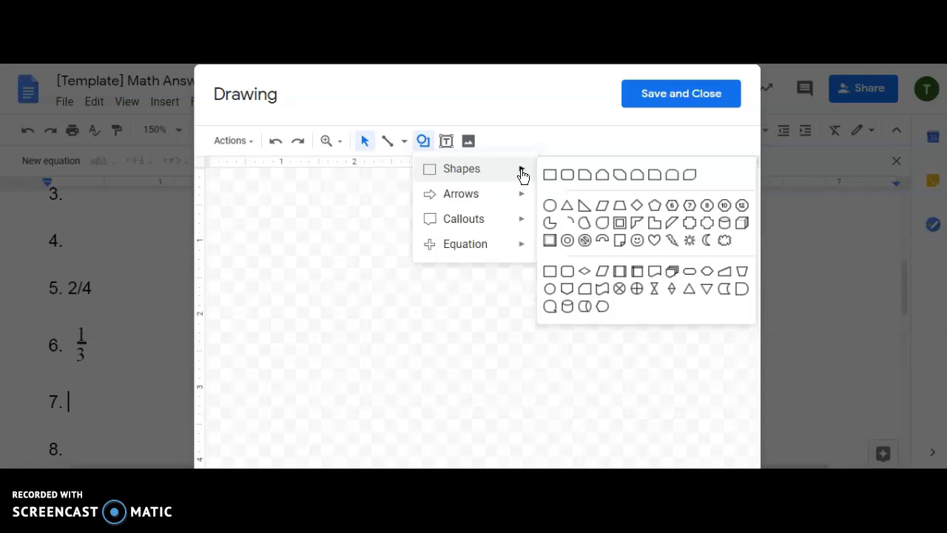
{"action": "left_click", "coordinate": [551, 212]}
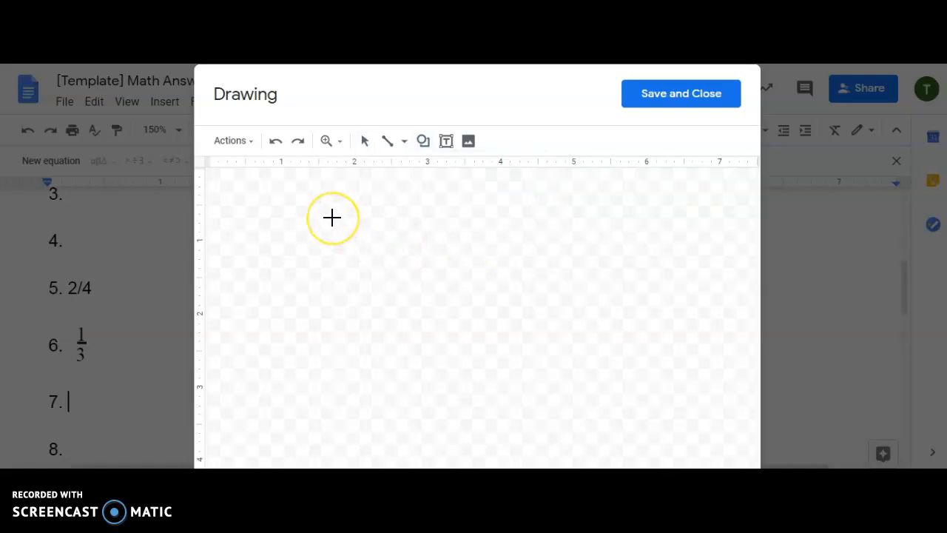
{"action": "left_click_drag", "start_coordinate": [332, 217], "coordinate": [355, 241]}
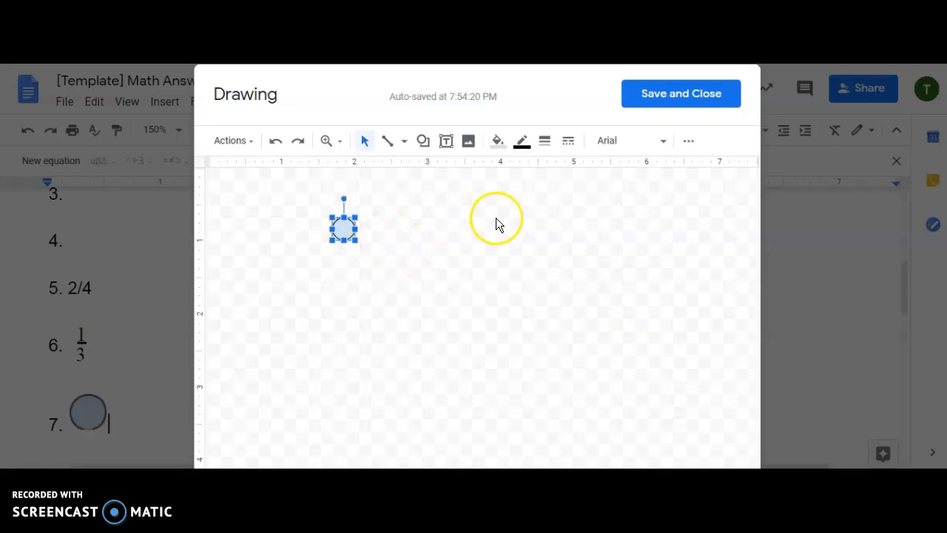
Change the circle's fill to solid white and deselect it
{"action": "left_click", "coordinate": [496, 142]}
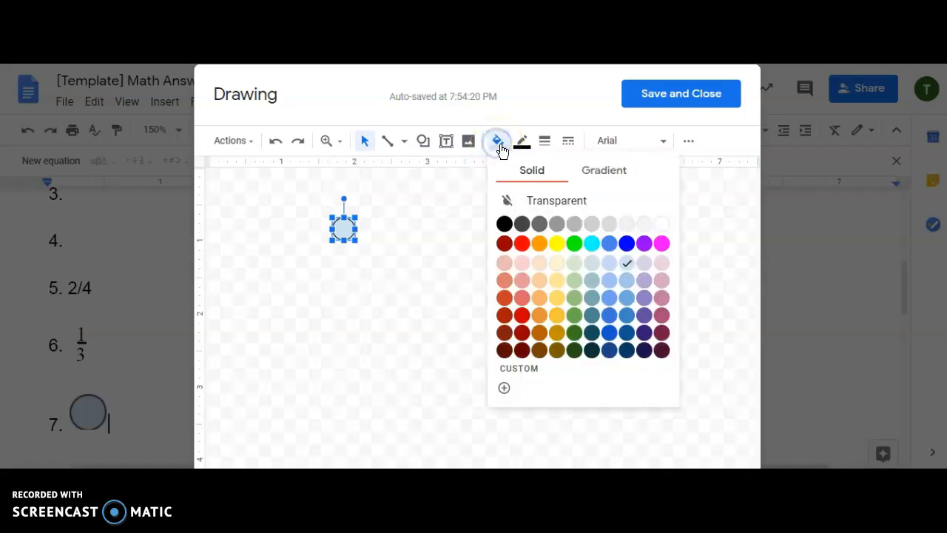
{"action": "left_click", "coordinate": [668, 229]}
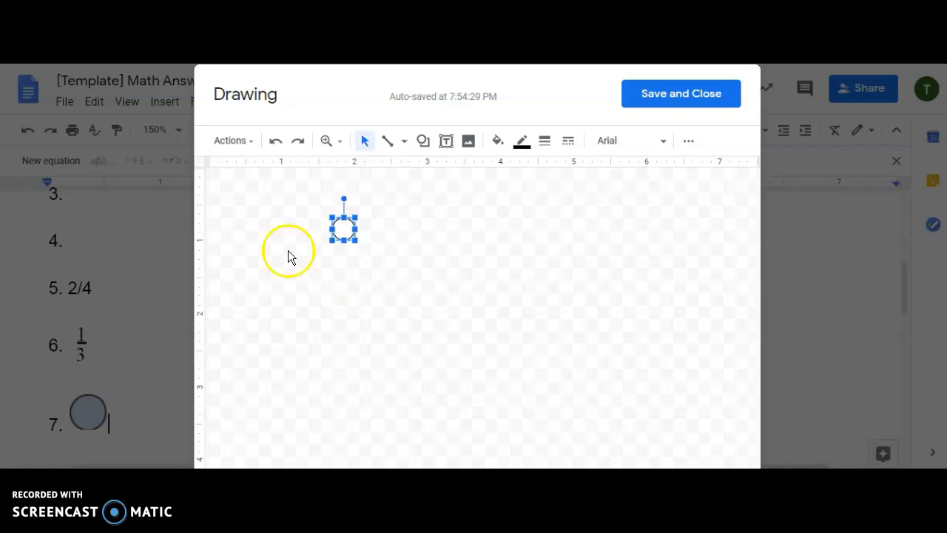
{"action": "left_click", "coordinate": [380, 237]}
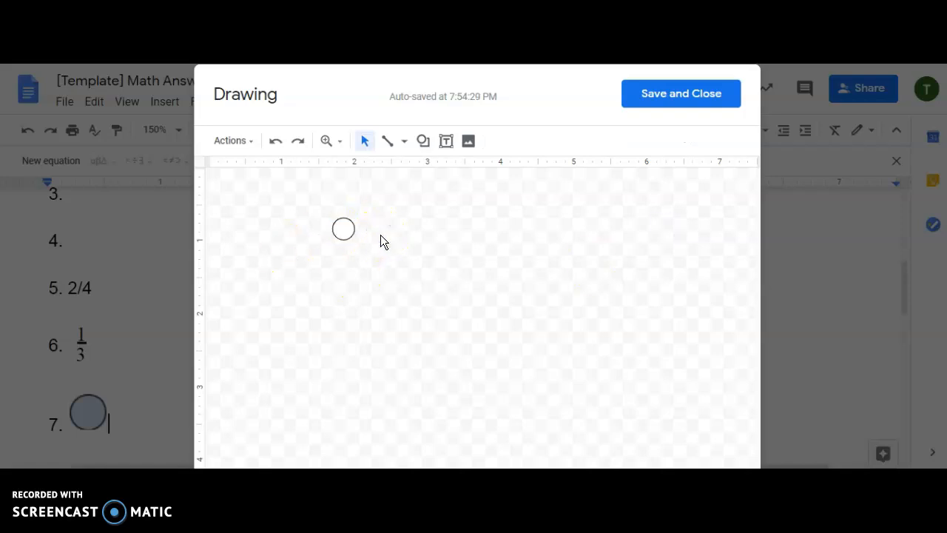
Duplicate the white circle and place the copy beside the original, level with it and with a small gap between them
{"action": "left_click", "coordinate": [342, 231]}
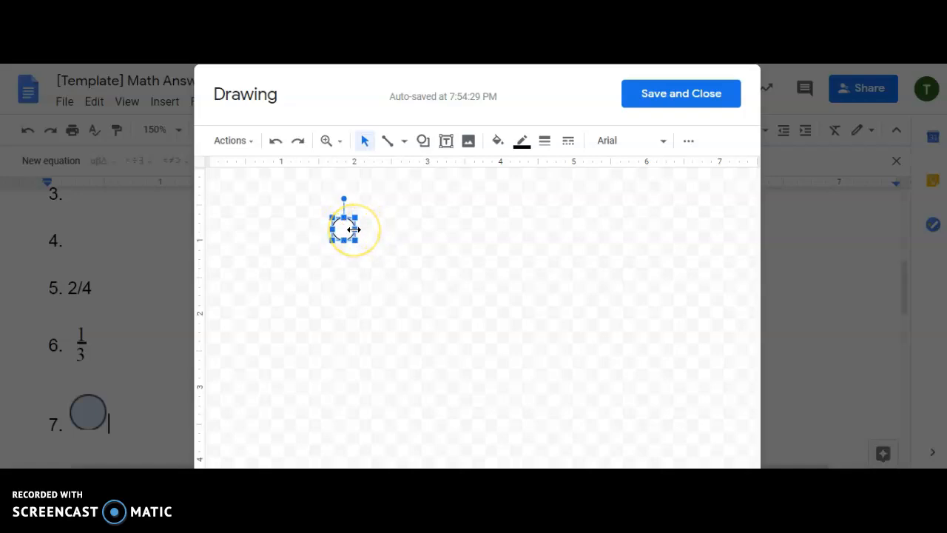
{"action": "left_click", "coordinate": [361, 236]}
{"action": "left_click_drag", "start_coordinate": [343, 229], "coordinate": [358, 242]}
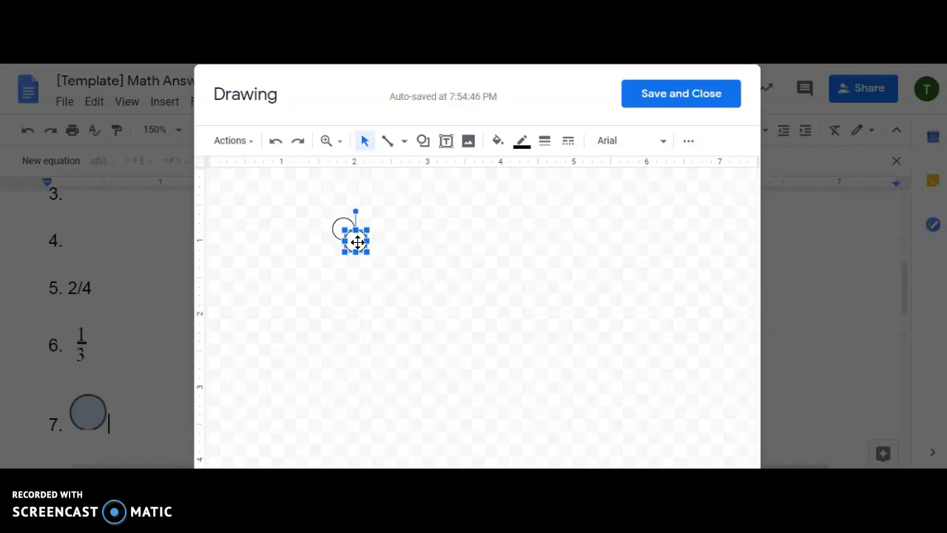
{"action": "left_click_drag", "start_coordinate": [357, 242], "coordinate": [380, 232]}
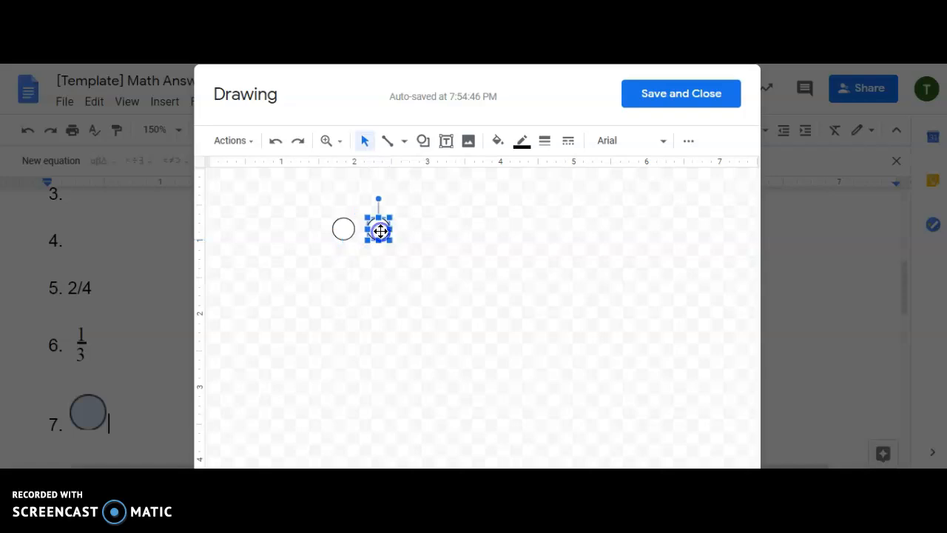
{"action": "left_click", "coordinate": [422, 240]}
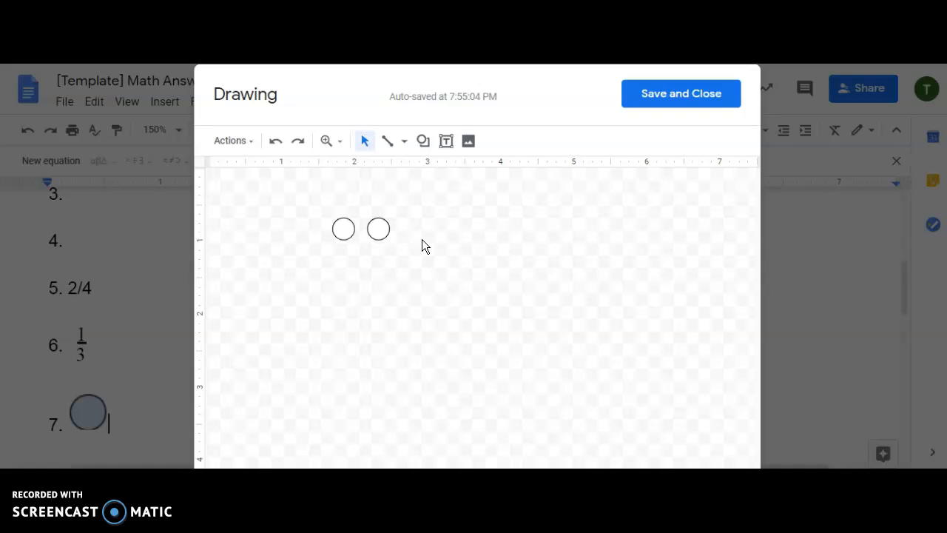
Fill the first of the two circles with solid yellow and save the drawing into the answer for question 7
{"action": "left_click", "coordinate": [346, 231]}
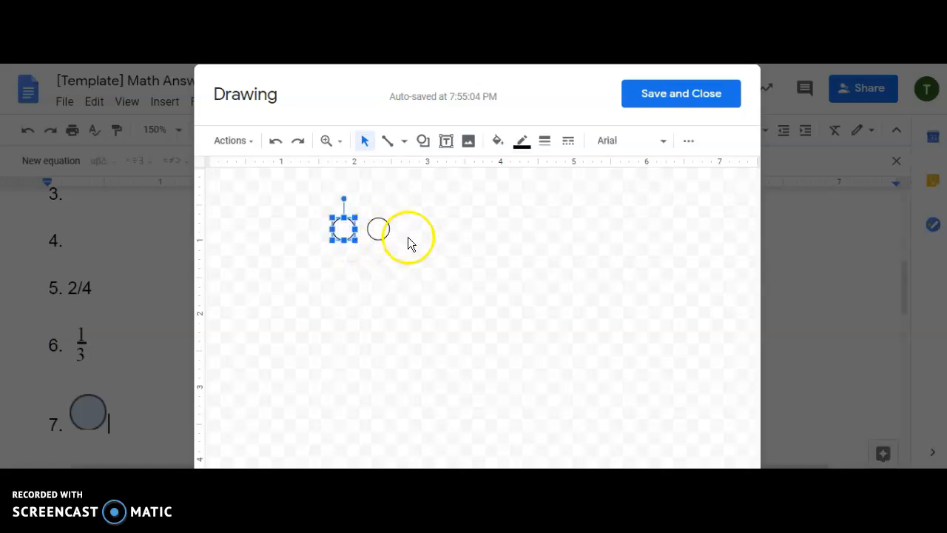
{"action": "left_click", "coordinate": [499, 142]}
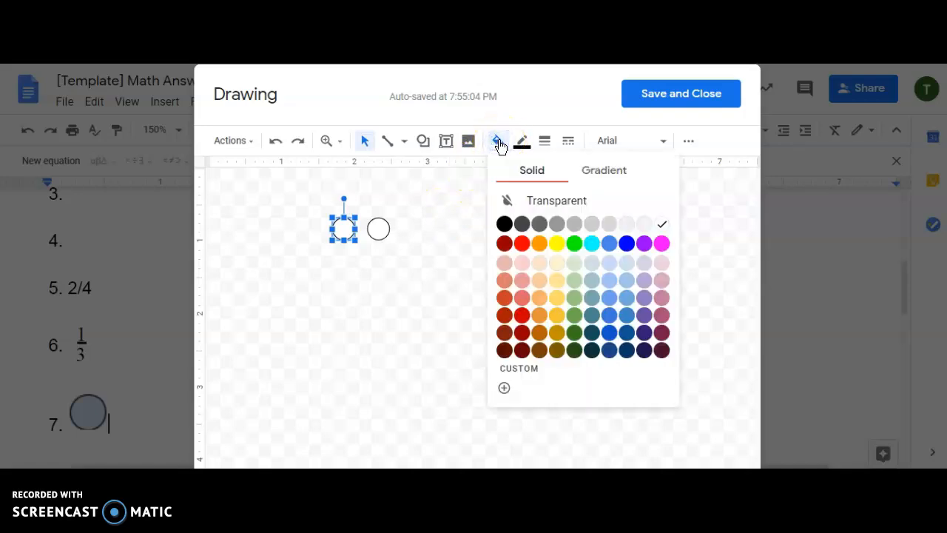
{"action": "left_click", "coordinate": [558, 245]}
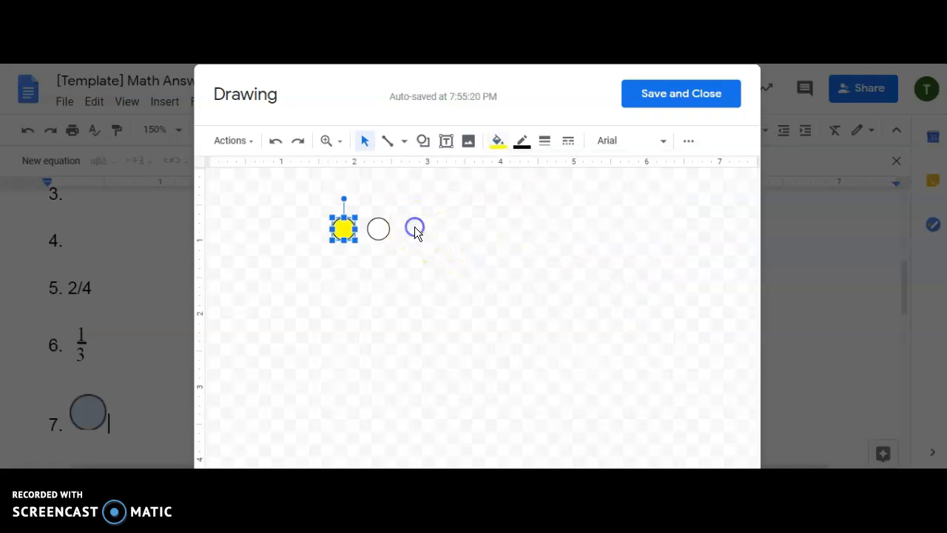
{"action": "left_click", "coordinate": [414, 228]}
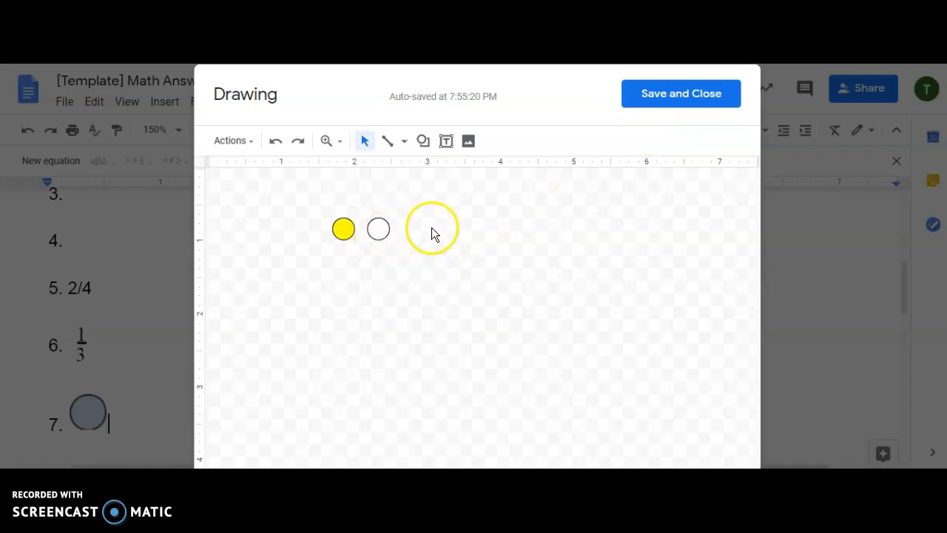
{"action": "left_click", "coordinate": [650, 103]}
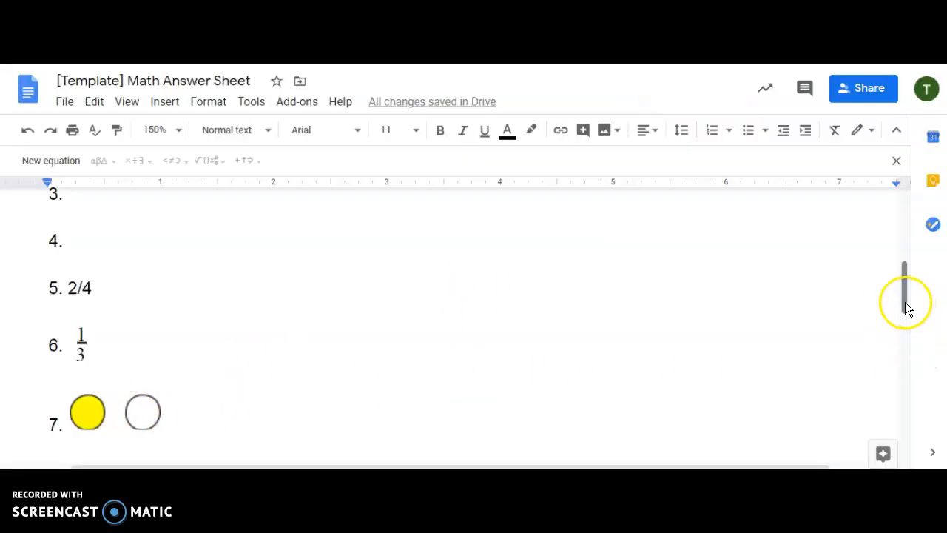
Shrink the circles drawing in answer 7 to about 0.6 inch wide and place the cursor just after it
{"action": "left_click_drag", "start_coordinate": [905, 303], "coordinate": [906, 327]}
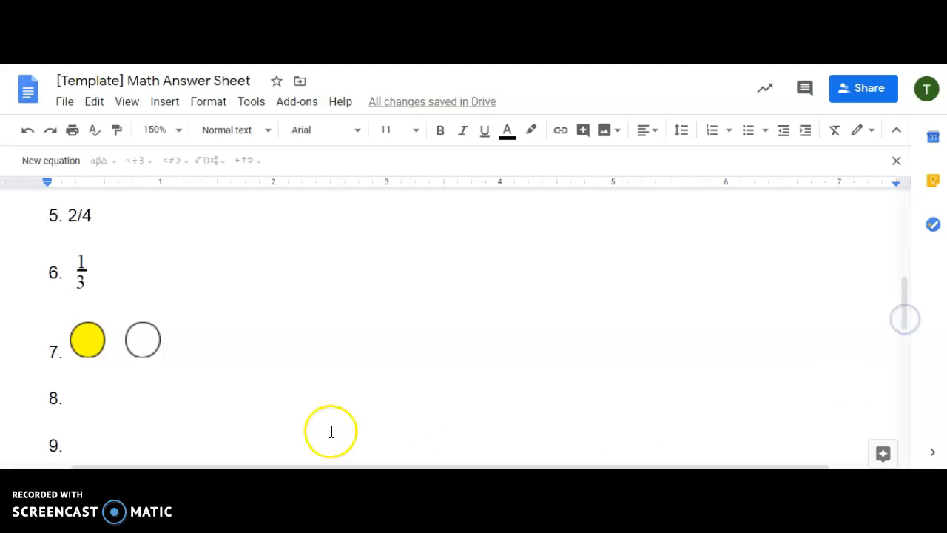
{"action": "left_click", "coordinate": [99, 338]}
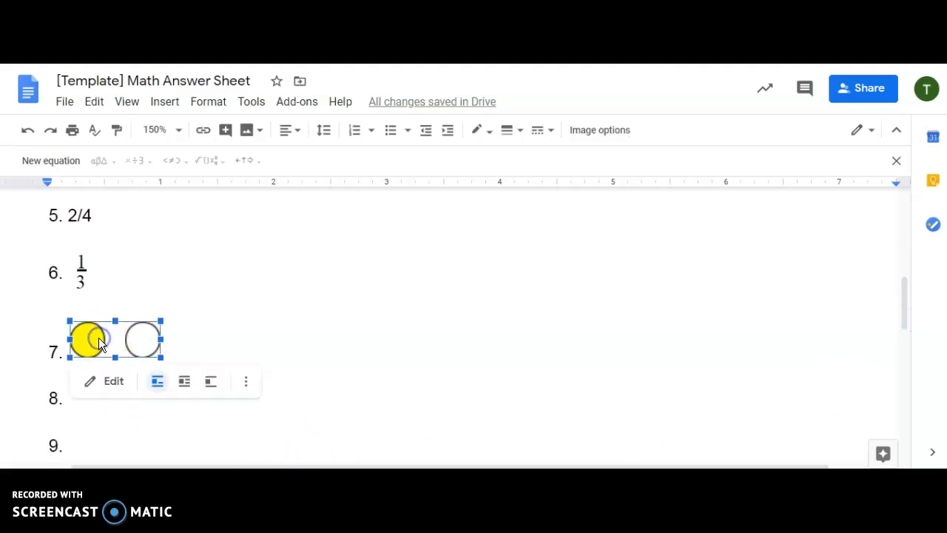
{"action": "mouse_move", "coordinate": [69, 320]}
{"action": "left_mouse_down"}
{"action": "mouse_move", "coordinate": [107, 344]}
{"action": "mouse_move", "coordinate": [141, 320]}
{"action": "left_mouse_up"}
{"action": "left_click", "coordinate": [139, 322]}
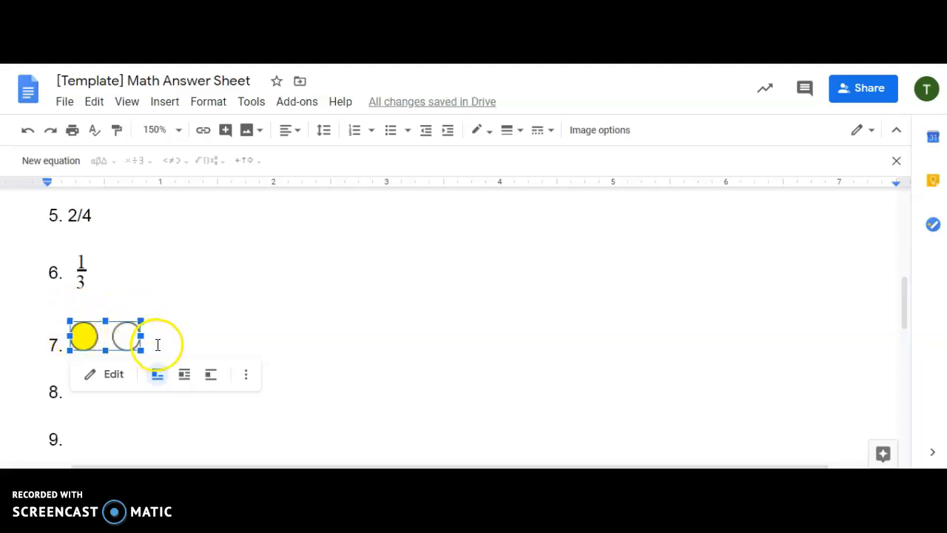
{"action": "left_click", "coordinate": [156, 344]}
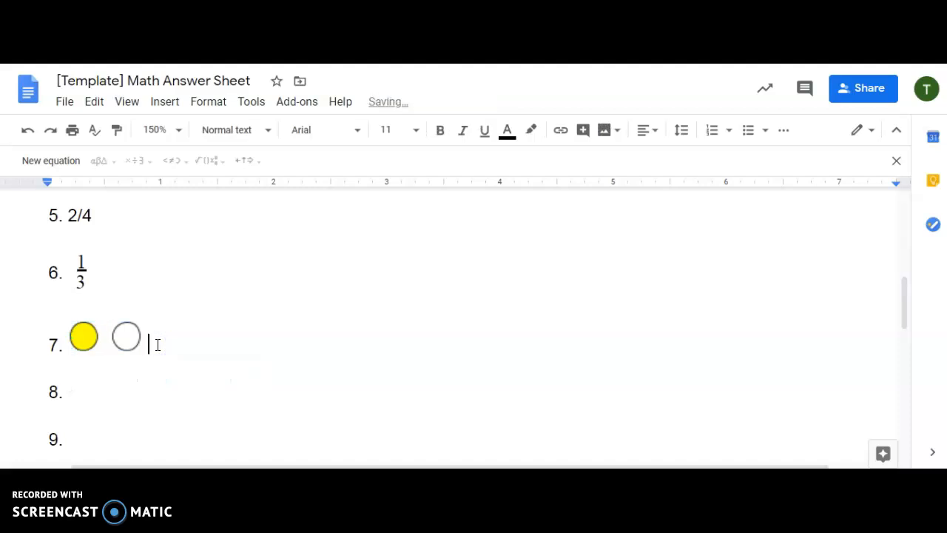
Insert an equation containing an empty fraction after the circles in answer 7
{"action": "left_click", "coordinate": [165, 105]}
{"action": "left_click", "coordinate": [191, 322]}
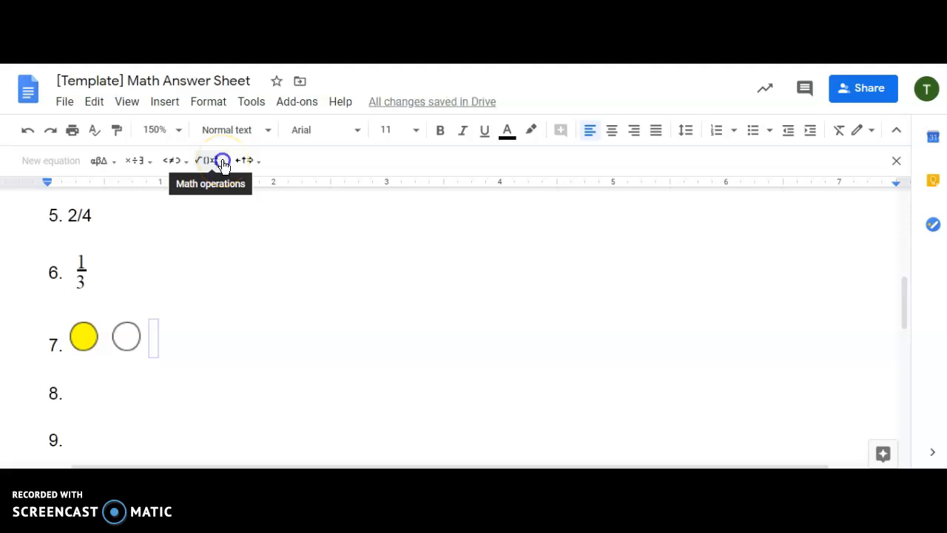
{"action": "left_click", "coordinate": [222, 160]}
{"action": "left_click", "coordinate": [210, 206]}
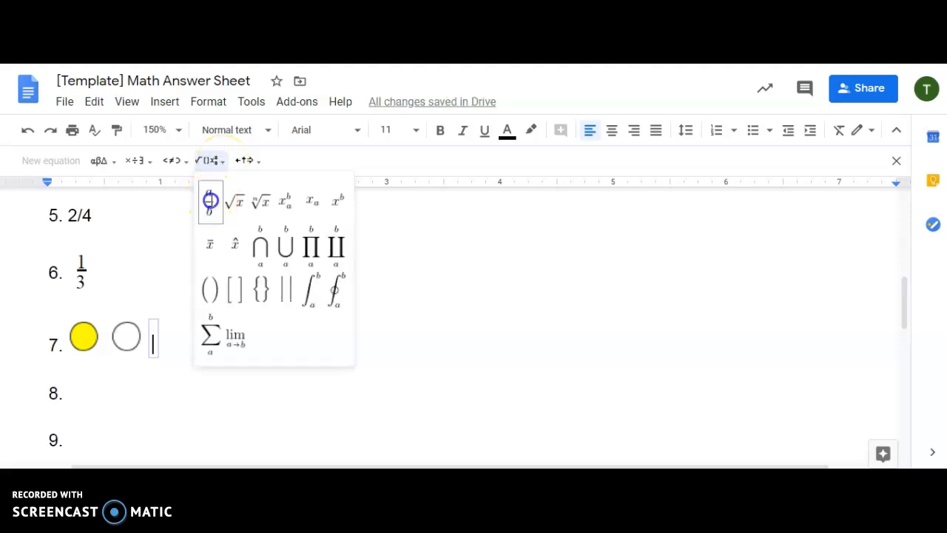
Select the empty fraction beside the circles and set its font size to 18
{"action": "left_click", "coordinate": [153, 344]}
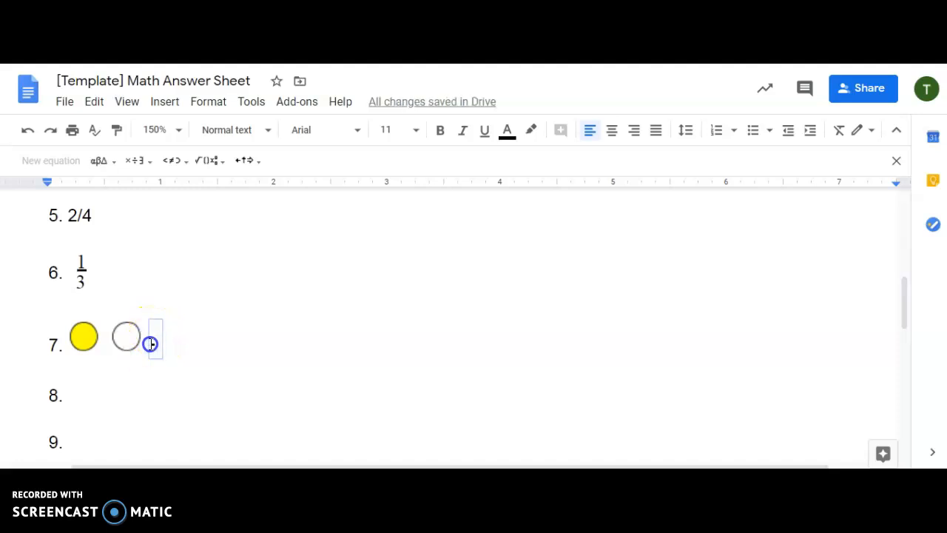
{"action": "left_click", "coordinate": [154, 343]}
{"action": "left_click", "coordinate": [411, 136]}
{"action": "left_click", "coordinate": [390, 307]}
Enter 1 as the numerator of the fraction in answer 7
{"action": "left_click", "coordinate": [159, 332]}
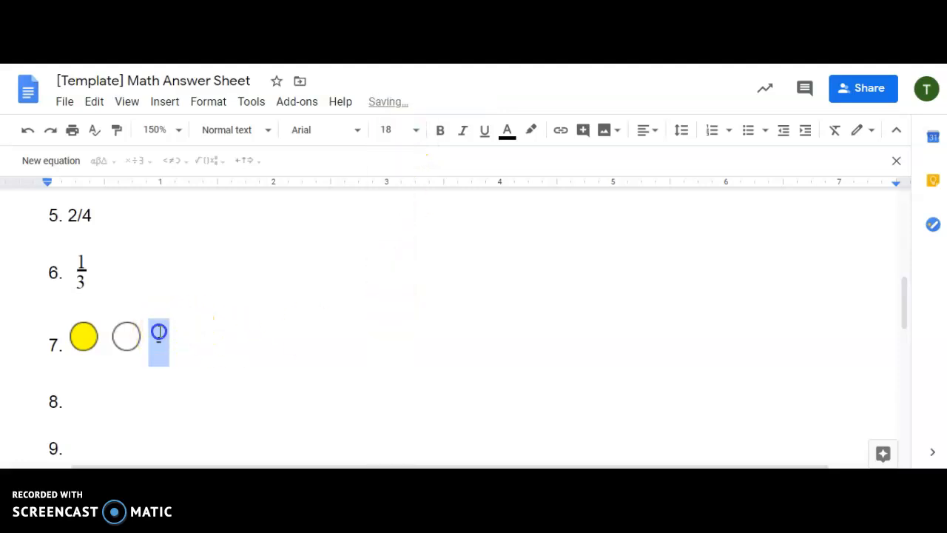
{"action": "left_click", "coordinate": [159, 330]}
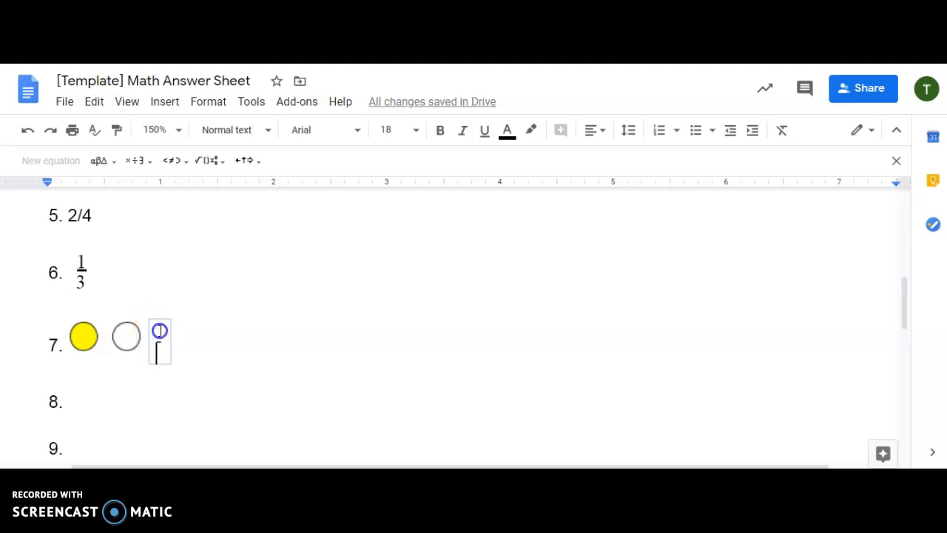
{"action": "left_click", "coordinate": [160, 330]}
{"action": "left_click", "coordinate": [160, 330]}
{"action": "type", "text": "1"}
Enter 2 as the denominator of the fraction in answer 7
{"action": "left_click", "coordinate": [162, 349]}
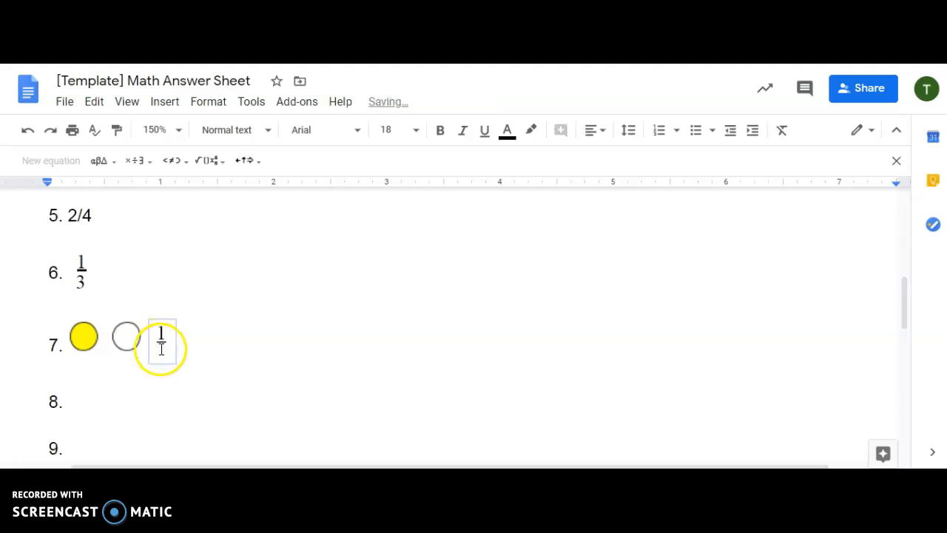
{"action": "left_click", "coordinate": [160, 348]}
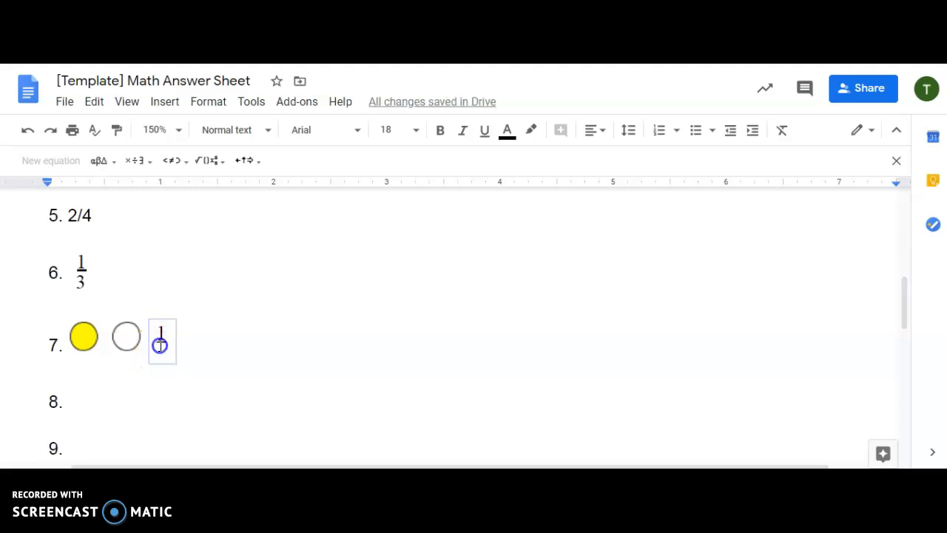
{"action": "double_click", "coordinate": [161, 340]}
{"action": "left_click", "coordinate": [161, 342]}
{"action": "type", "text": "2"}
Leave a wide gap after the fraction in answer 7 and start a new drawing there
{"action": "left_click", "coordinate": [213, 342]}
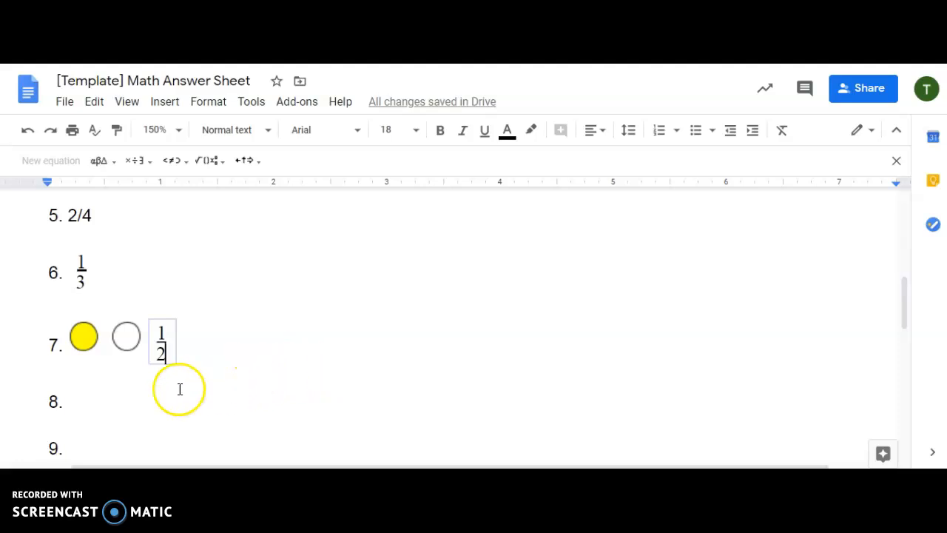
{"action": "left_click", "coordinate": [339, 352]}
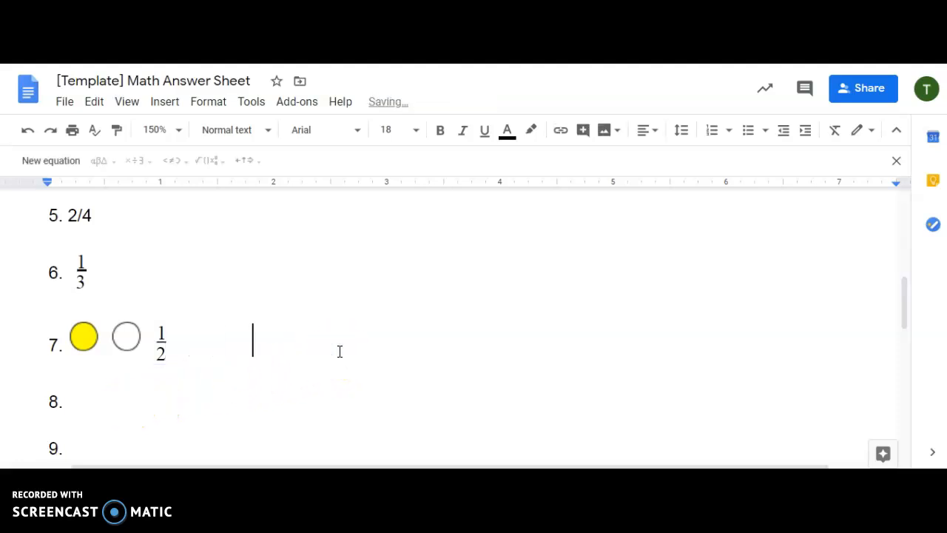
{"action": "left_click", "coordinate": [169, 108]}
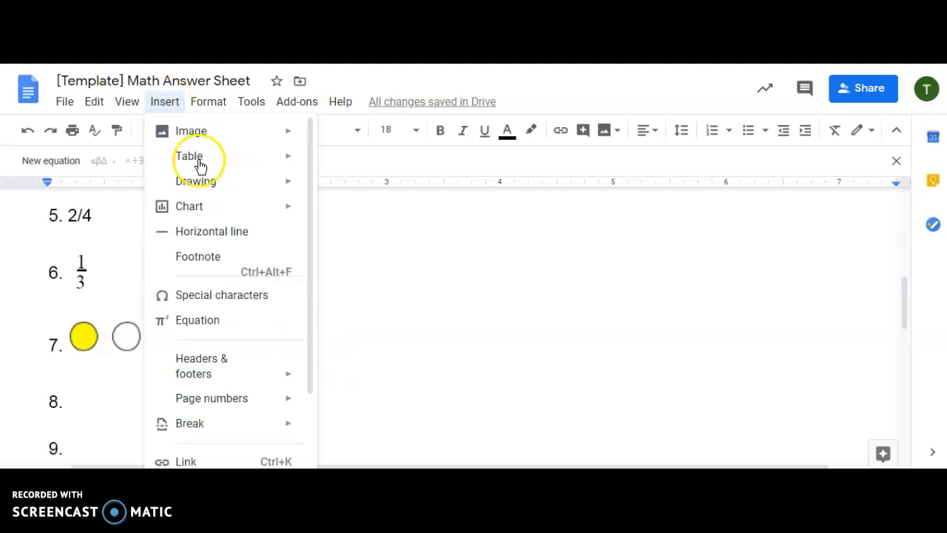
{"action": "mouse_move", "coordinate": [216, 191]}
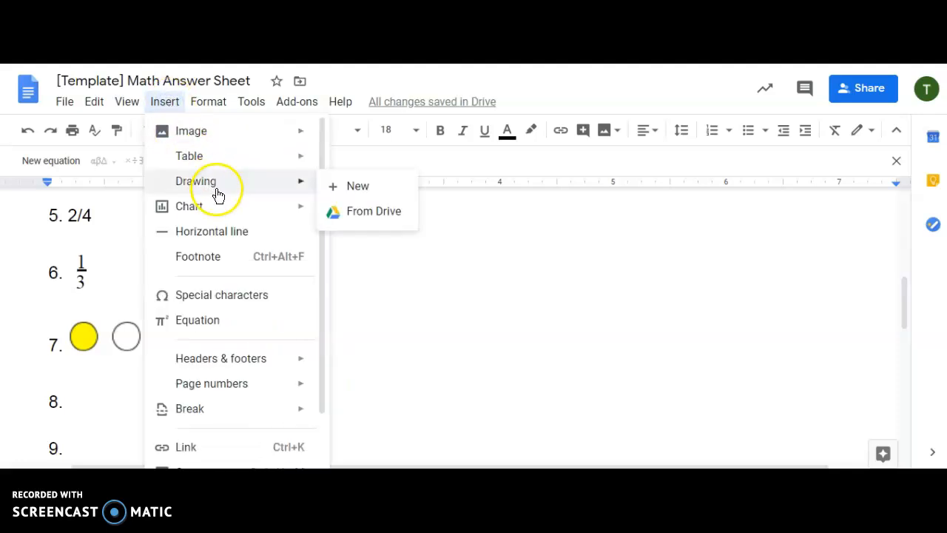
{"action": "left_click", "coordinate": [340, 195]}
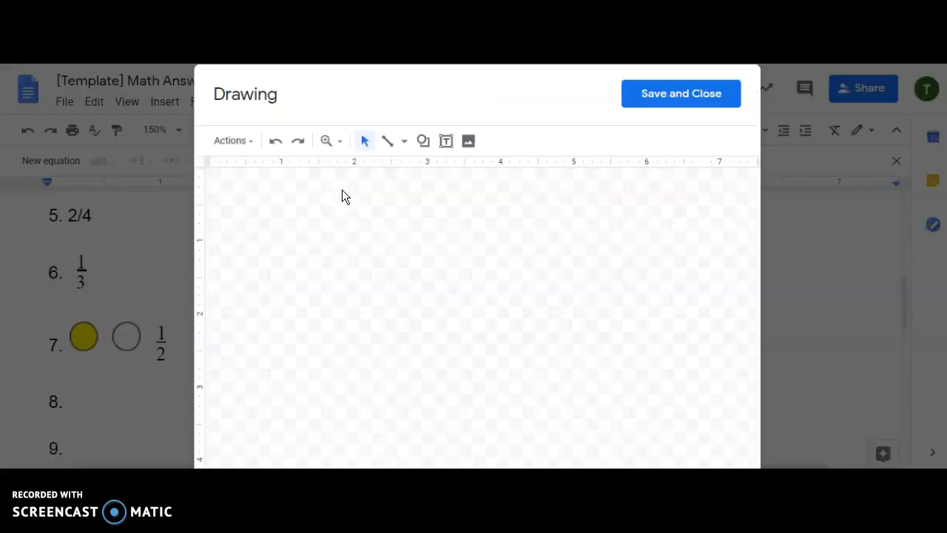
Draw a rectangle about 1 inch wide and 0.3 inch tall in the upper part of the canvas and deselect it
{"action": "left_click", "coordinate": [423, 145]}
{"action": "left_click", "coordinate": [511, 171]}
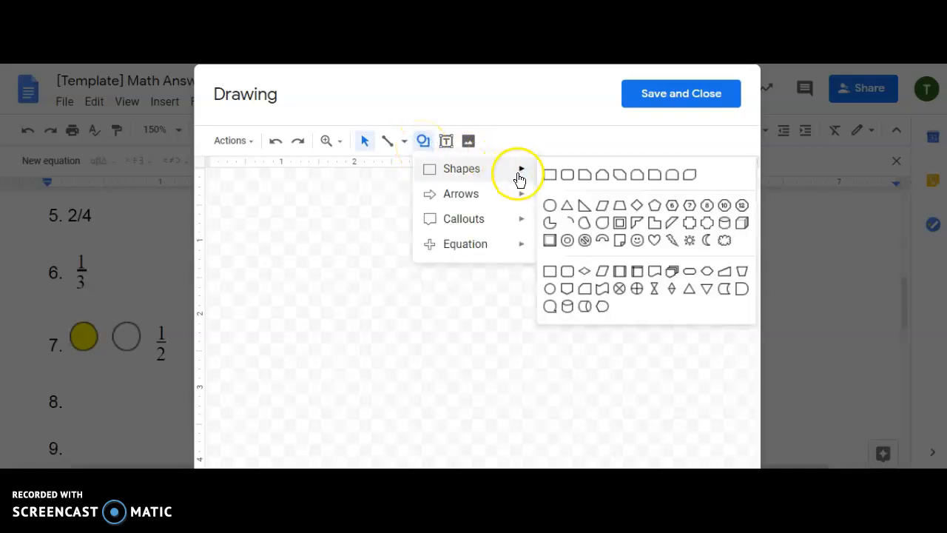
{"action": "left_click", "coordinate": [549, 176]}
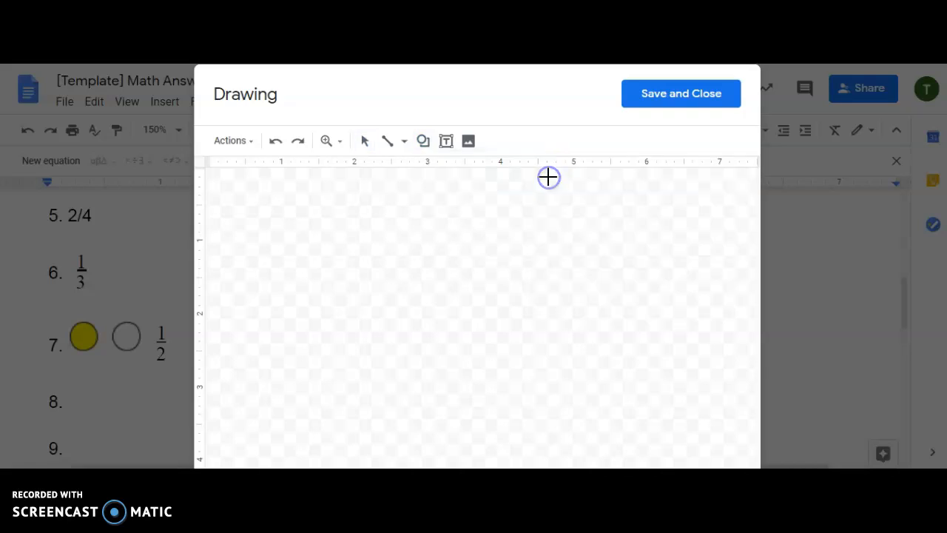
{"action": "left_click_drag", "start_coordinate": [317, 223], "coordinate": [392, 244]}
{"action": "left_click", "coordinate": [418, 244]}
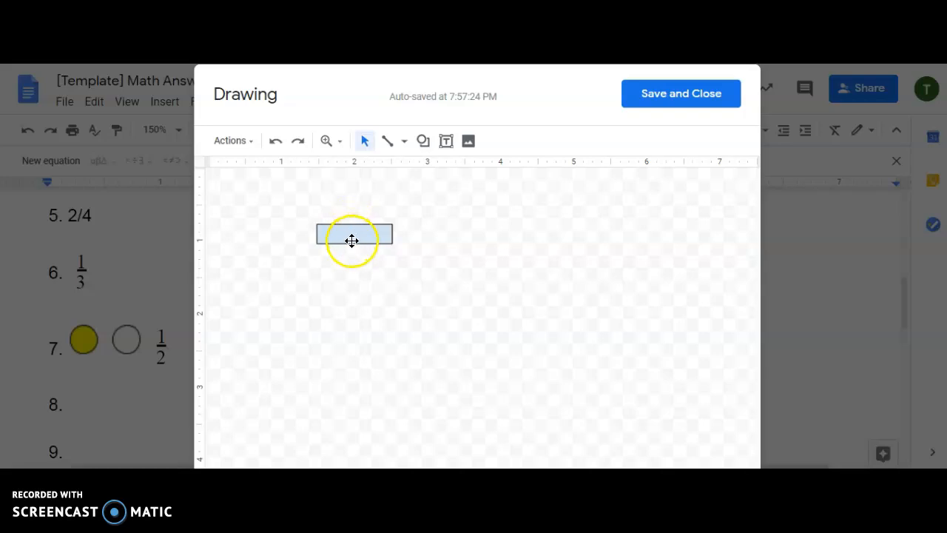
{"action": "left_click", "coordinate": [392, 145]}
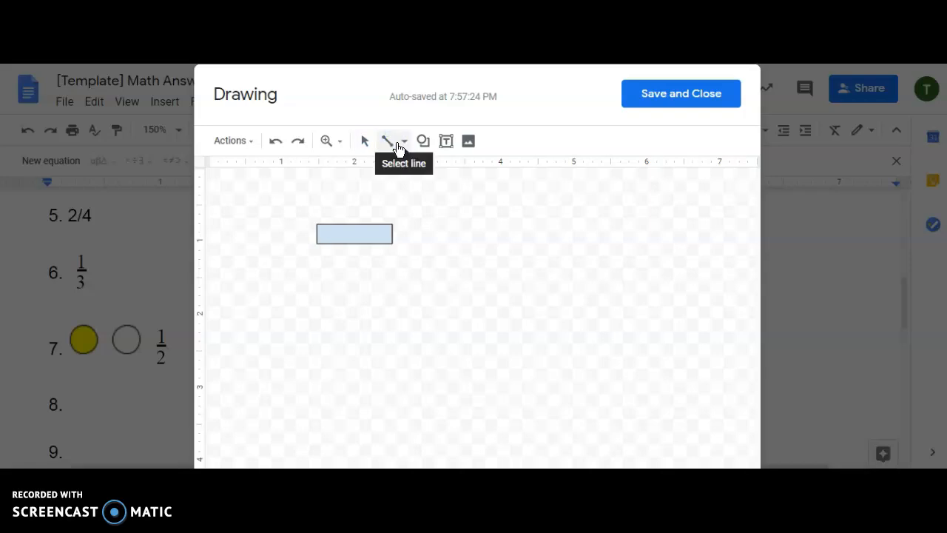
{"action": "left_click", "coordinate": [401, 144]}
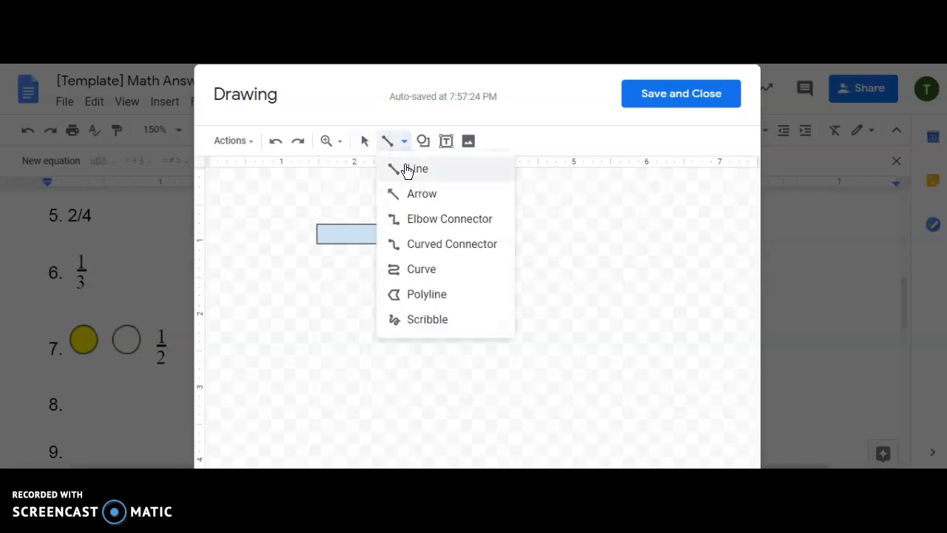
{"action": "left_click", "coordinate": [406, 169]}
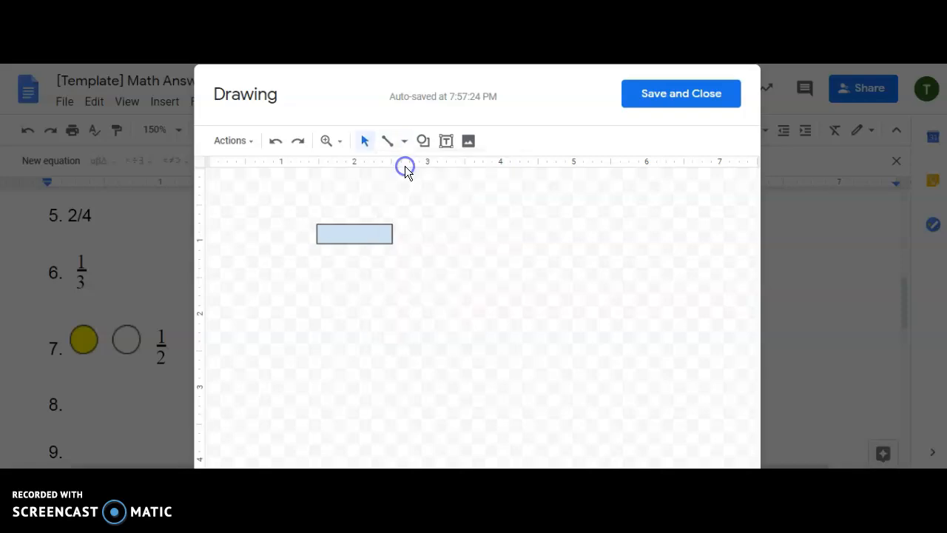
Stretch the rectangle upward from its top edge to about 0.4 inch tall
{"action": "left_click", "coordinate": [351, 226]}
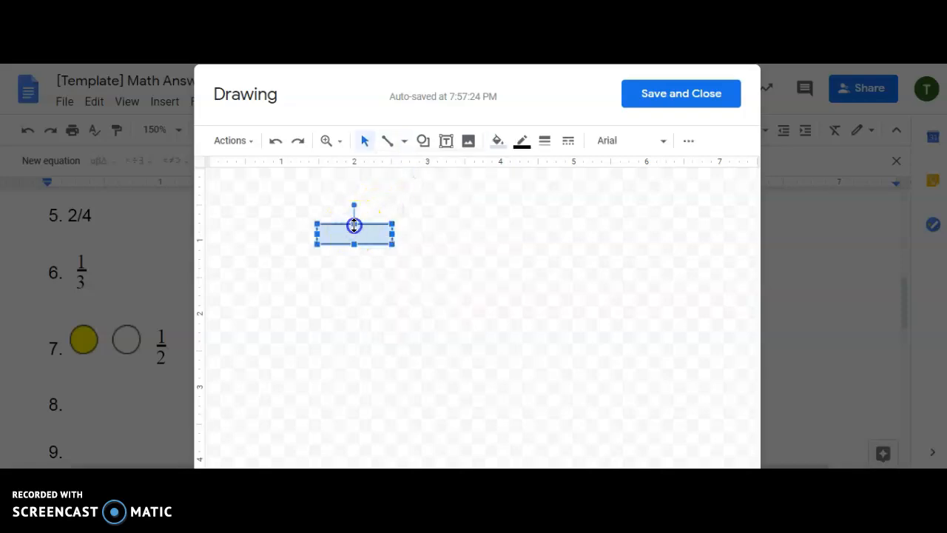
{"action": "double_click", "coordinate": [354, 232]}
{"action": "left_click_drag", "start_coordinate": [354, 232], "coordinate": [355, 213]}
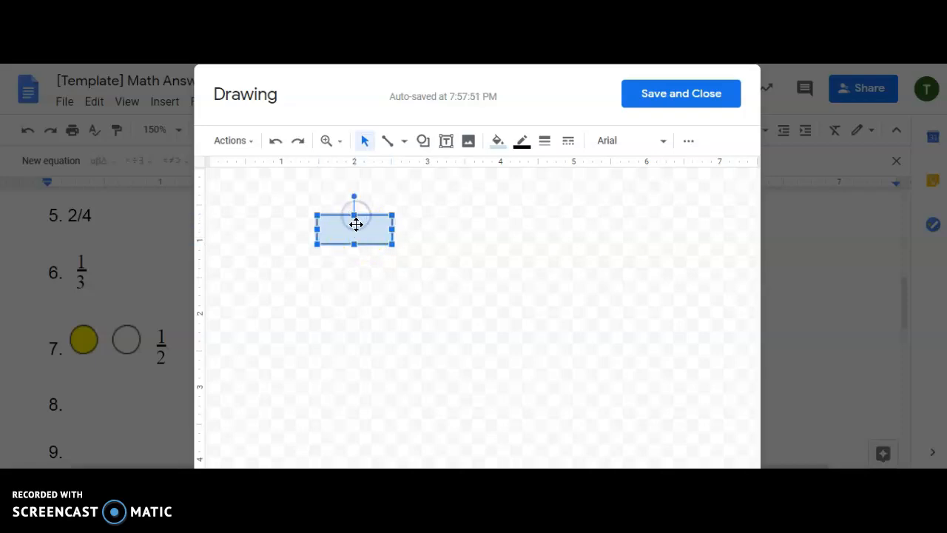
Split the rectangle into two equal halves with a vertical line joining its top and bottom edge midpoints, and undo any stray line
{"action": "left_click", "coordinate": [390, 142]}
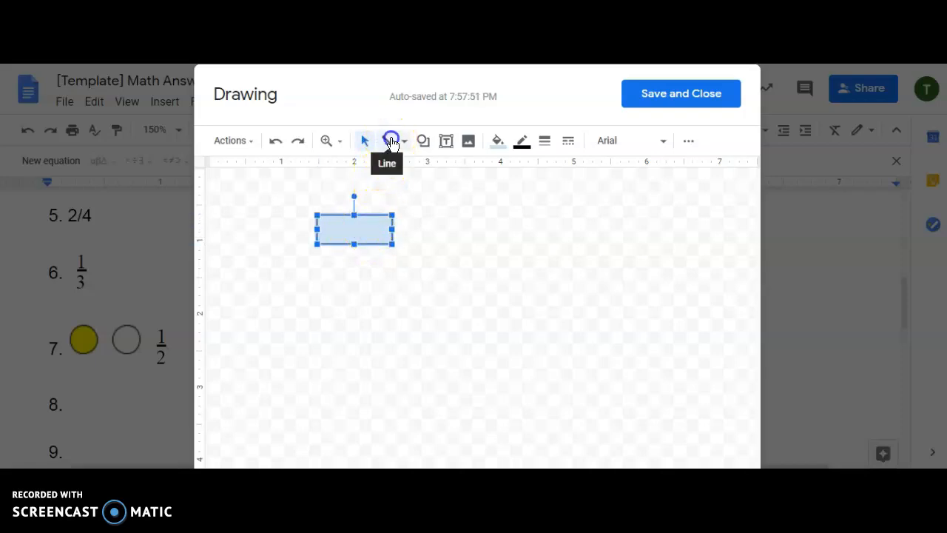
{"action": "left_click_drag", "start_coordinate": [354, 215], "coordinate": [356, 244]}
{"action": "left_click", "coordinate": [443, 211]}
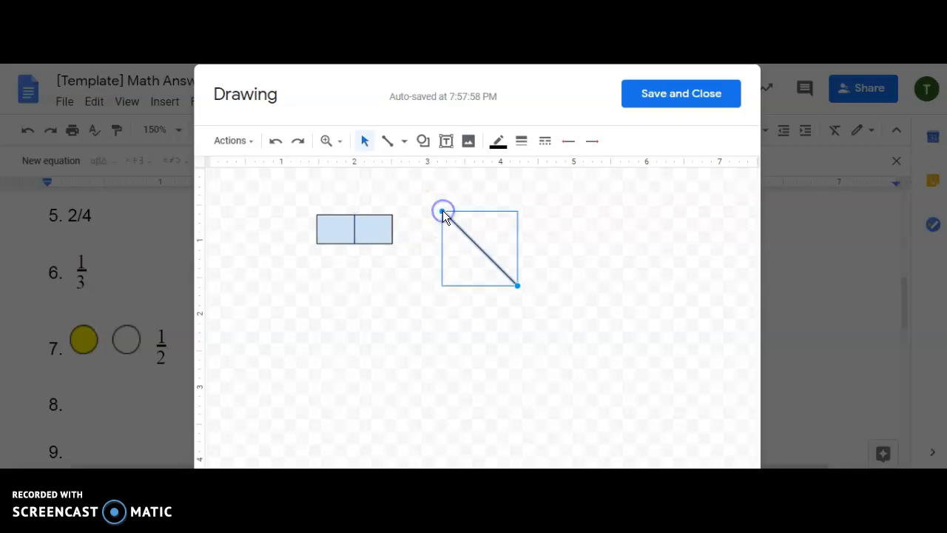
{"action": "left_click", "coordinate": [266, 141]}
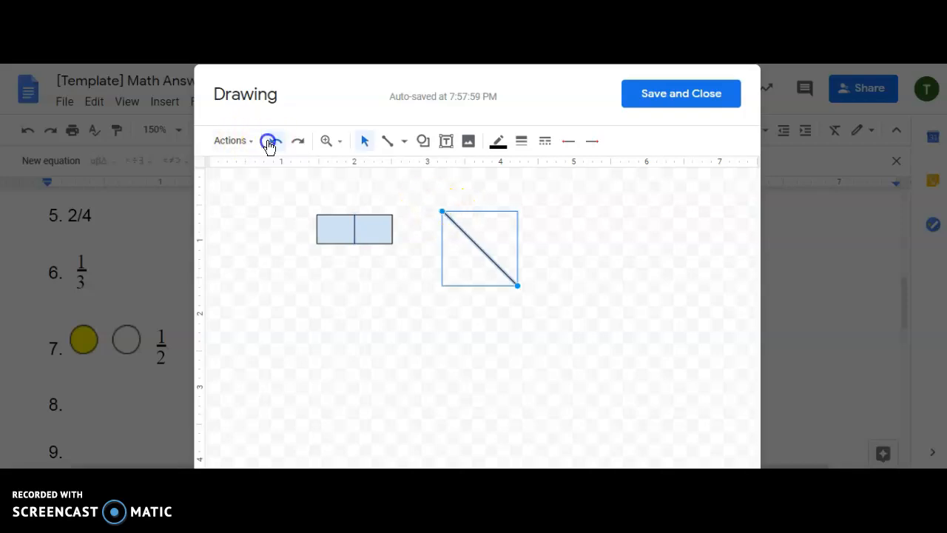
Split the halved rectangle into four equal parts with a horizontal line joining its side midpoints, undoing any stray line
{"action": "left_click", "coordinate": [336, 227]}
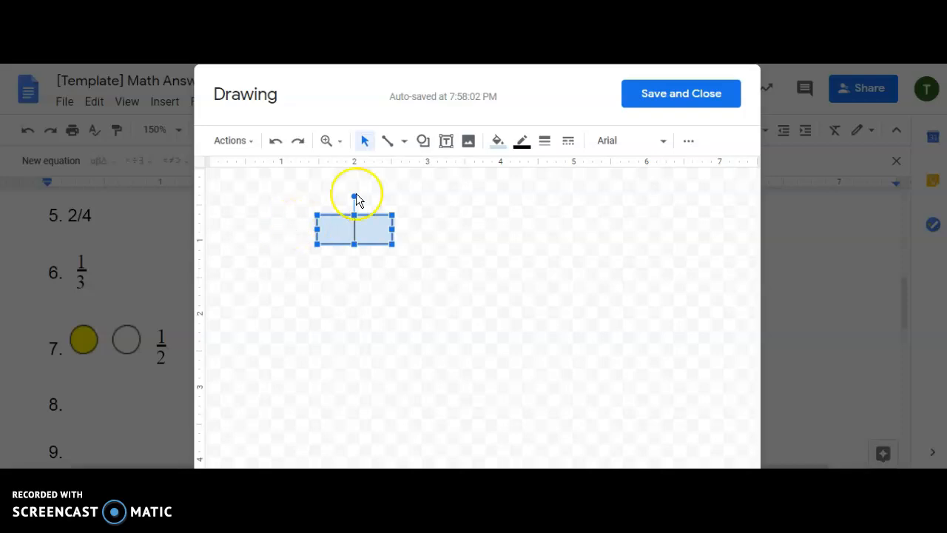
{"action": "left_click", "coordinate": [387, 144]}
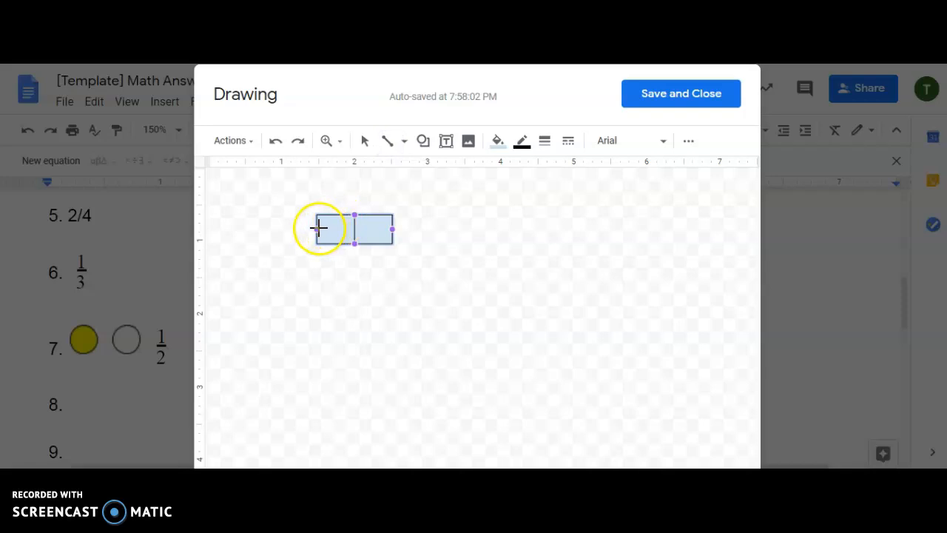
{"action": "left_click", "coordinate": [403, 143]}
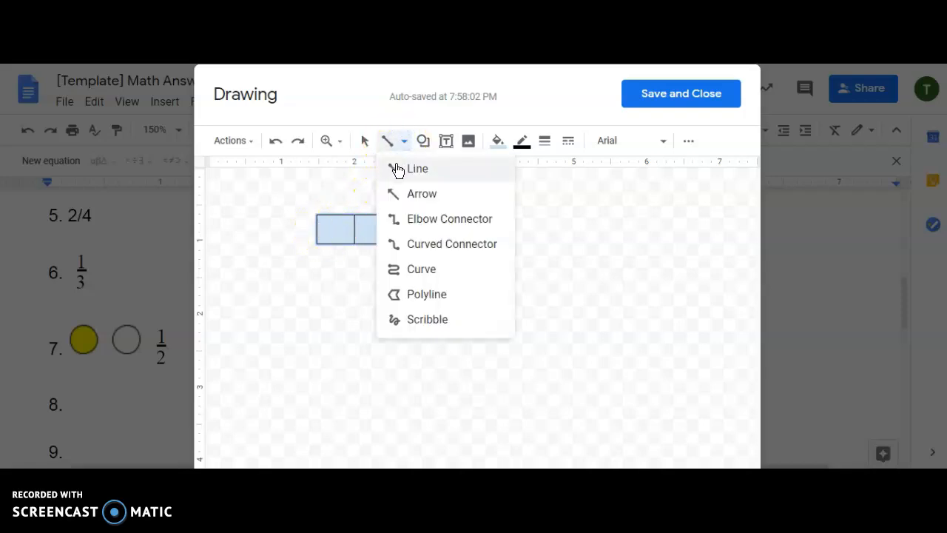
{"action": "left_click", "coordinate": [408, 173]}
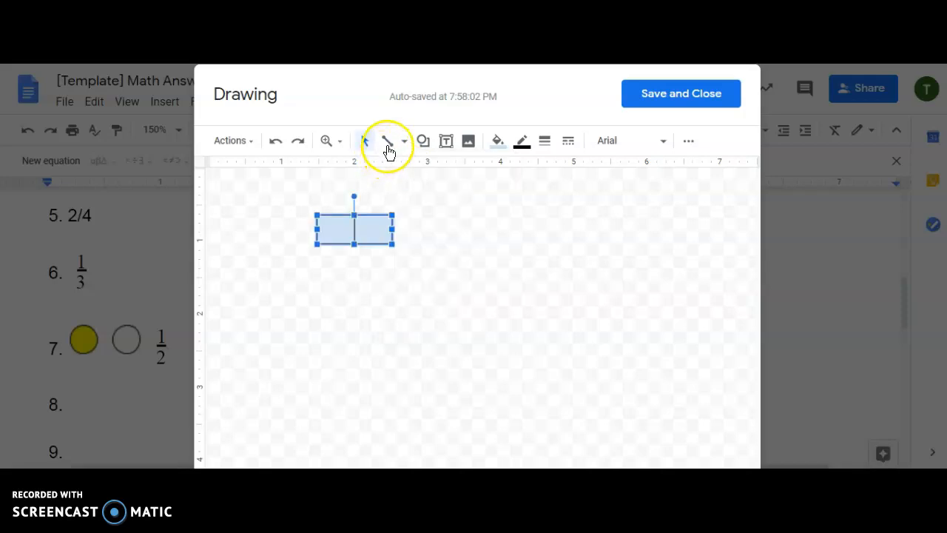
{"action": "left_click", "coordinate": [388, 143]}
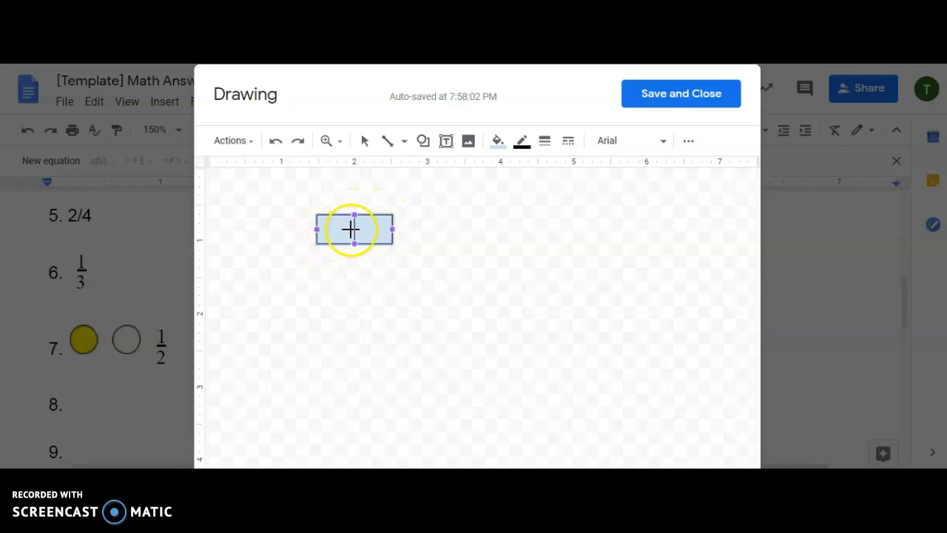
{"action": "left_click_drag", "start_coordinate": [320, 231], "coordinate": [392, 228]}
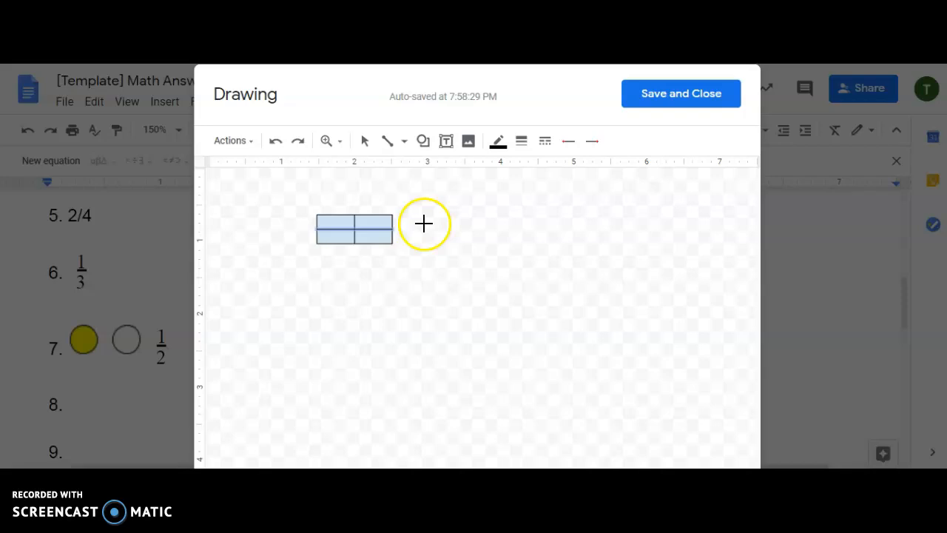
{"action": "left_click", "coordinate": [423, 224]}
{"action": "left_click", "coordinate": [276, 140]}
{"action": "left_click", "coordinate": [324, 198]}
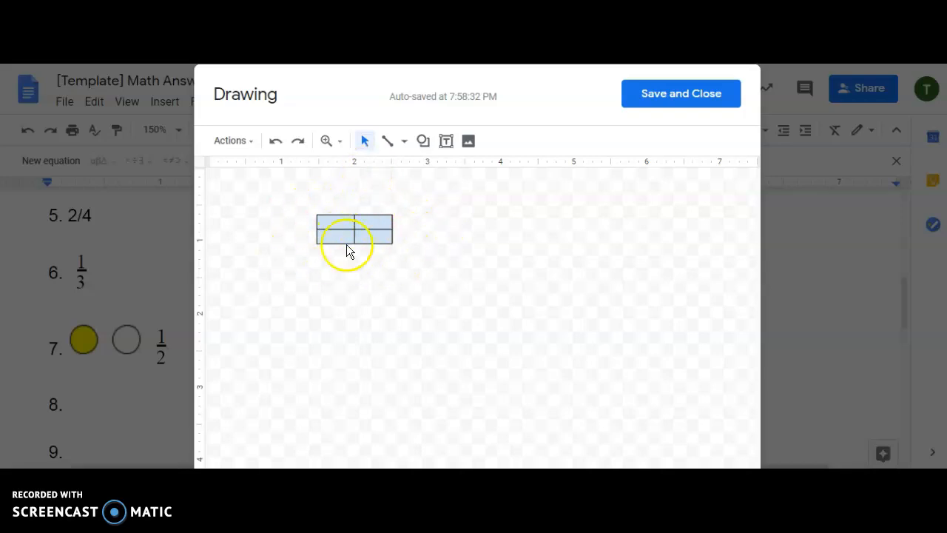
Change the large divided rectangle's fill colour to solid white
{"action": "left_click", "coordinate": [340, 228]}
{"action": "left_click", "coordinate": [340, 219]}
{"action": "left_click", "coordinate": [339, 218]}
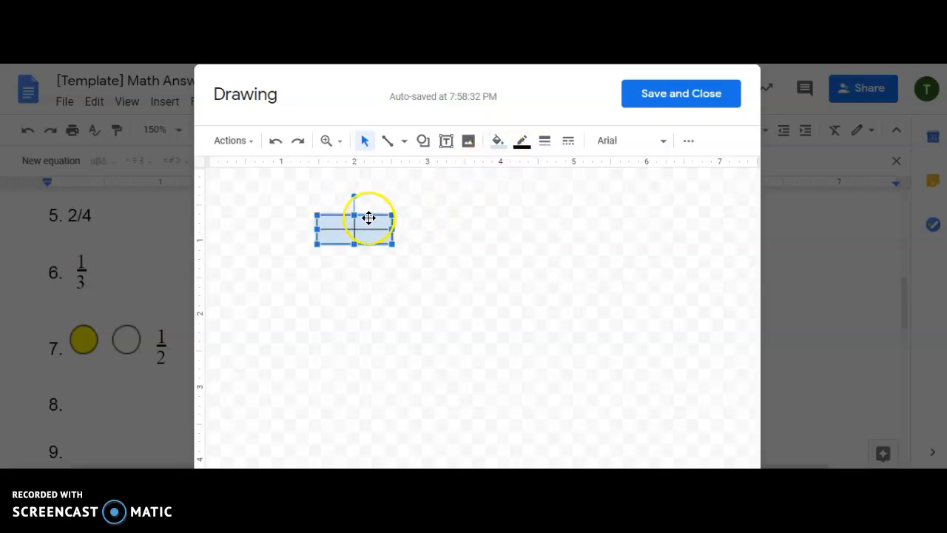
{"action": "left_click", "coordinate": [498, 145]}
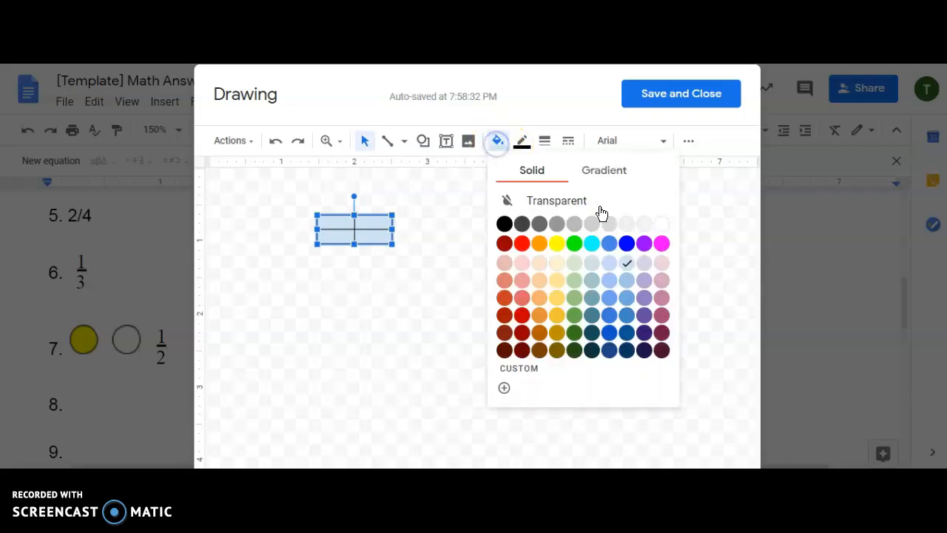
{"action": "left_click", "coordinate": [662, 225]}
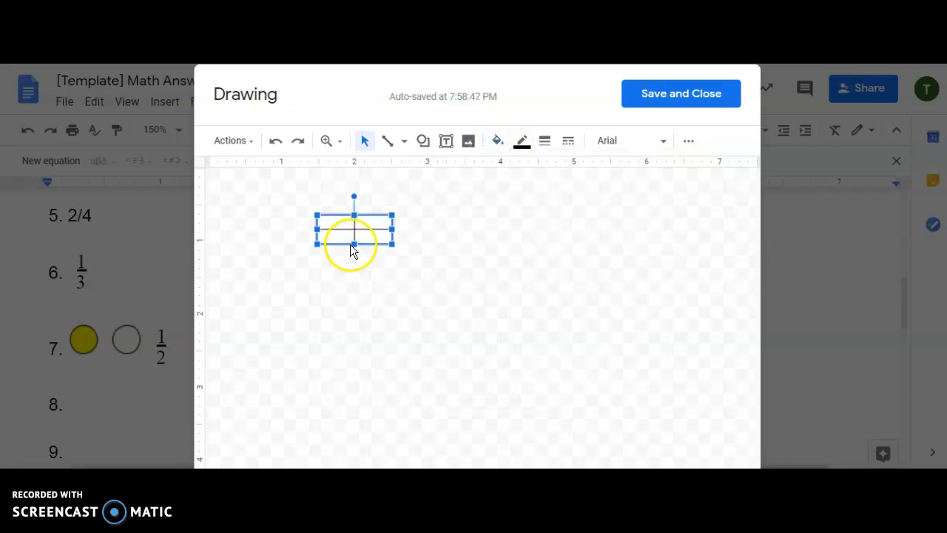
Draw a small rectangle about 0.5 inch wide and 0.2 inch tall exactly over the upper-left quarter of the divided rectangle
{"action": "left_click", "coordinate": [373, 222]}
{"action": "left_click", "coordinate": [420, 142]}
{"action": "mouse_move", "coordinate": [513, 168]}
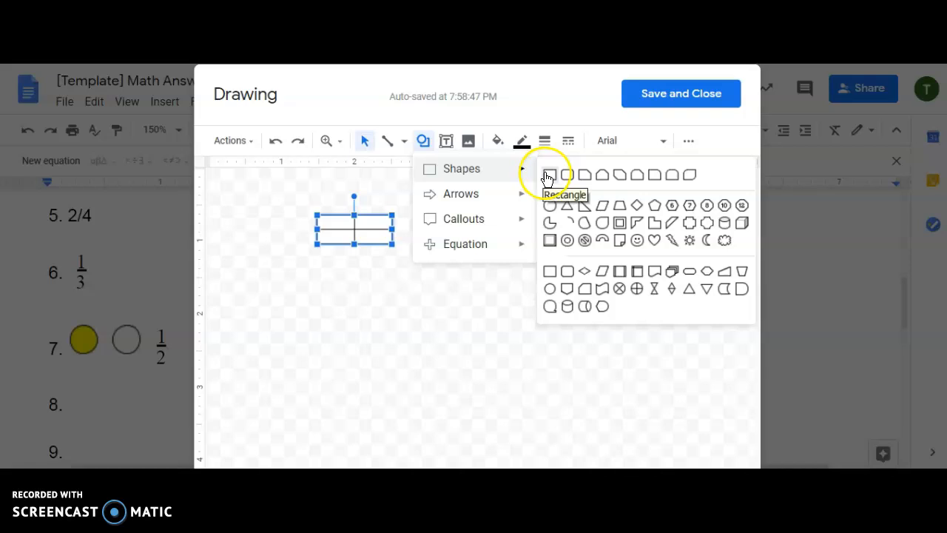
{"action": "left_click", "coordinate": [546, 173]}
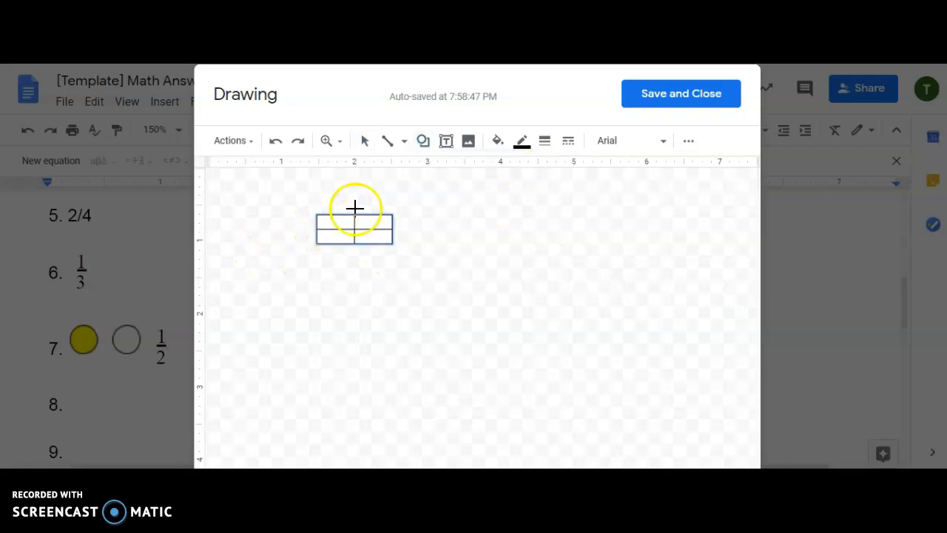
{"action": "left_click", "coordinate": [323, 220]}
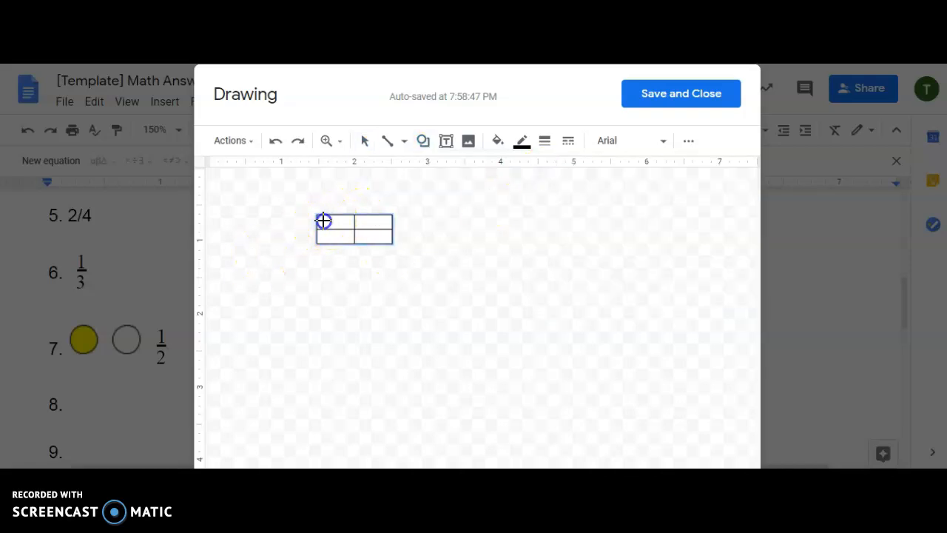
{"action": "left_click_drag", "start_coordinate": [323, 220], "coordinate": [355, 222]}
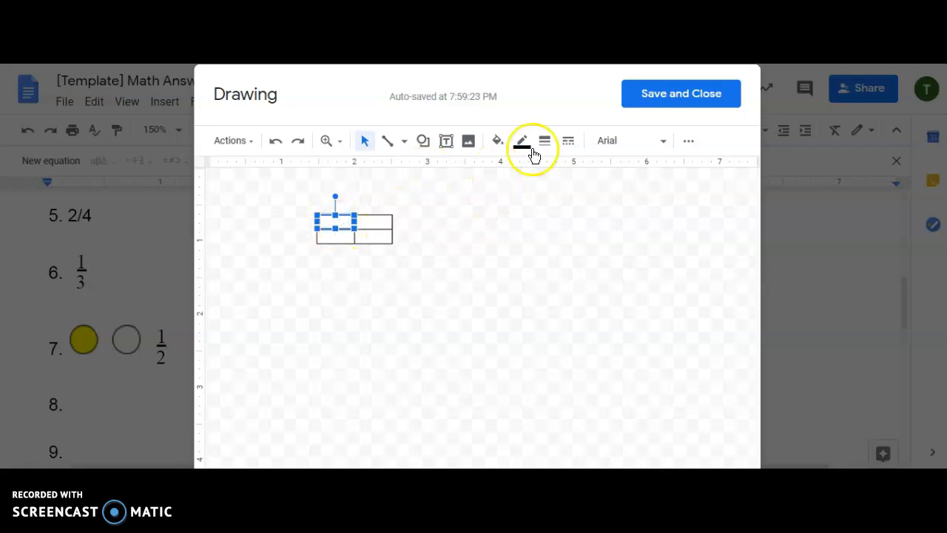
Fill the small upper-left rectangle with black, and save the drawing into answer 7 with the text cursor right after it
{"action": "left_click", "coordinate": [497, 143]}
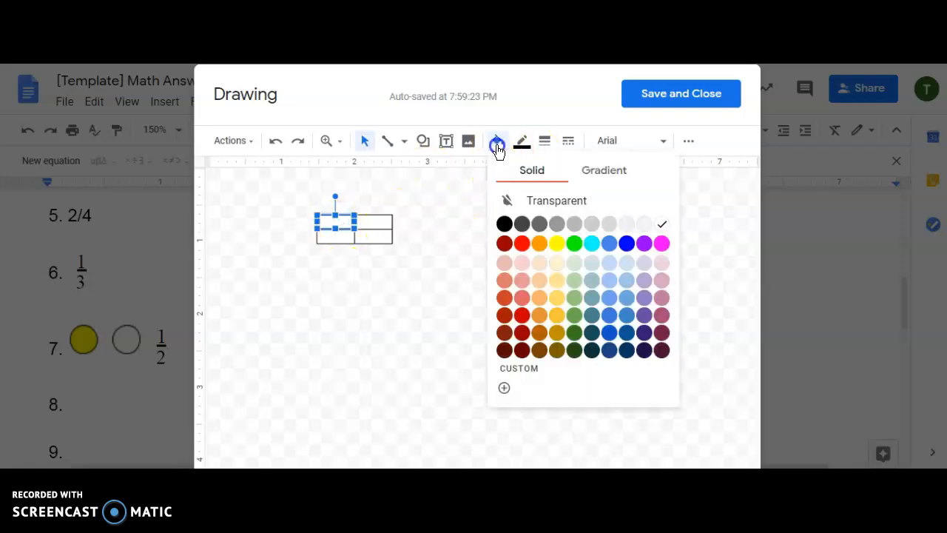
{"action": "left_click", "coordinate": [505, 226]}
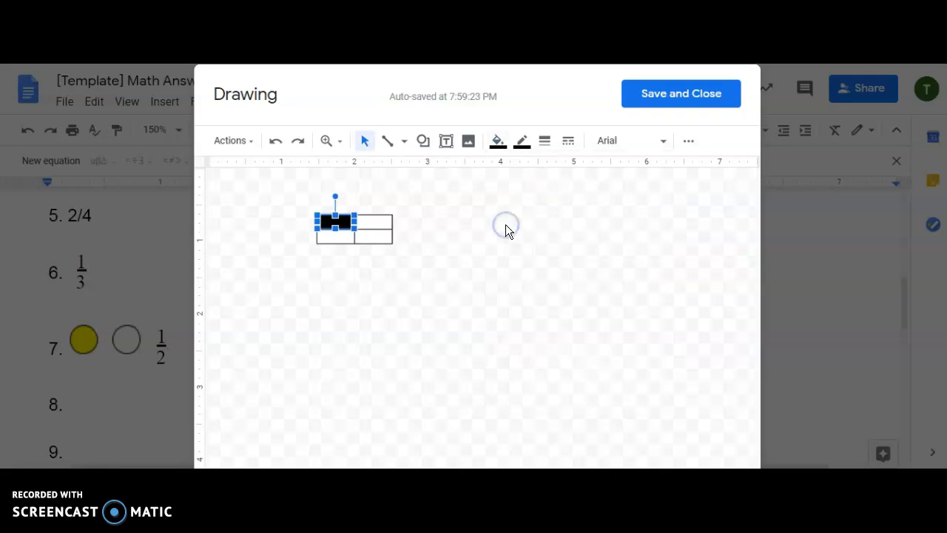
{"action": "left_click", "coordinate": [442, 217]}
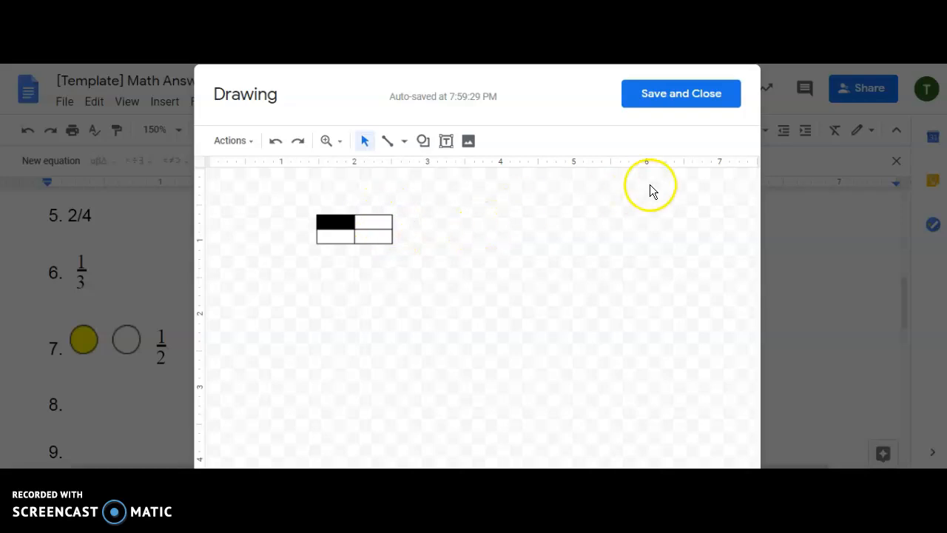
{"action": "left_click", "coordinate": [682, 102]}
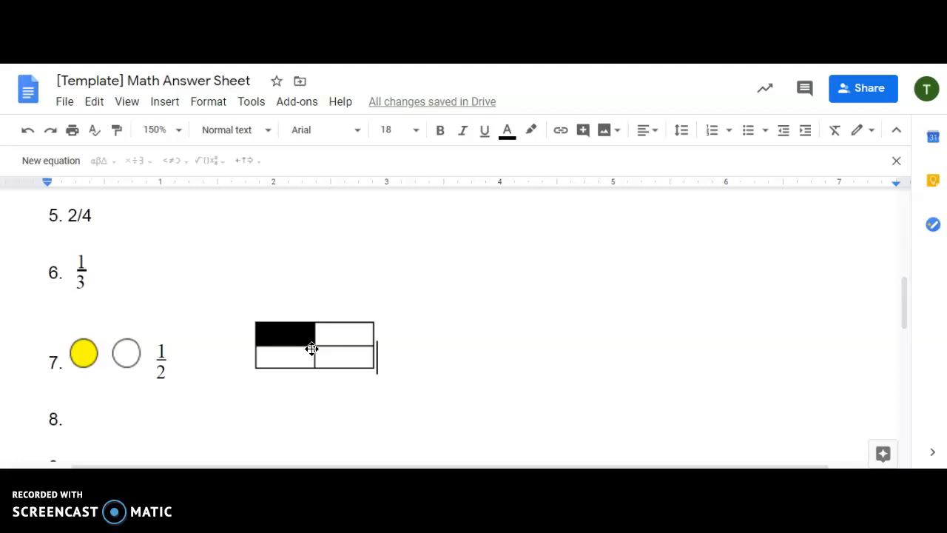
{"action": "left_click", "coordinate": [377, 351]}
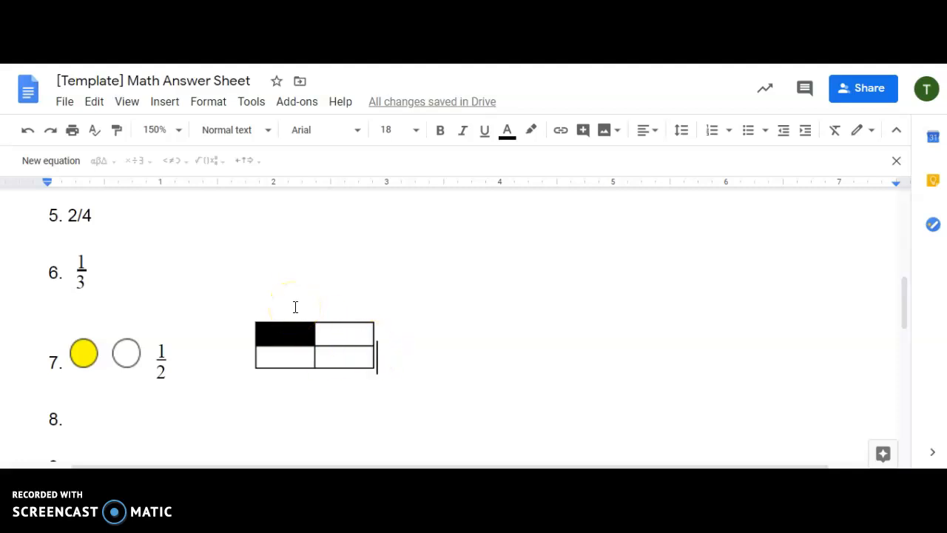